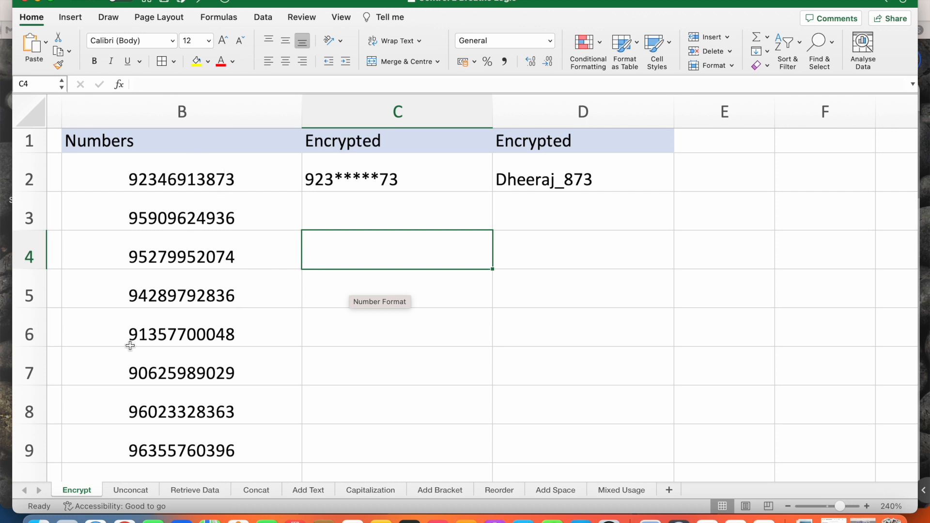
Step: Compare column B's numbers with the masked 923*****73 in C2, then centre-align C2
click(219, 208)
key(Down)
key(Up)
key(Up)
key(Down)
key(Down)
key(Up)
key(Up)
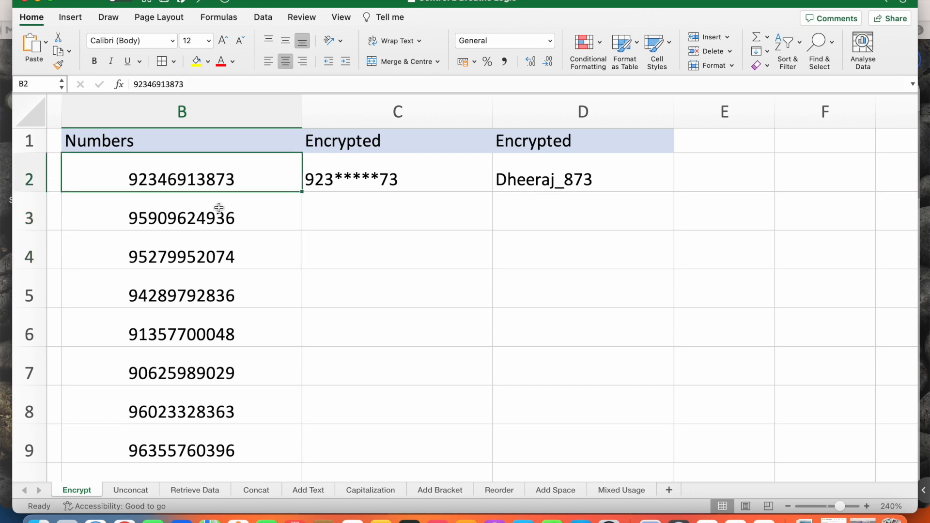
key(Right)
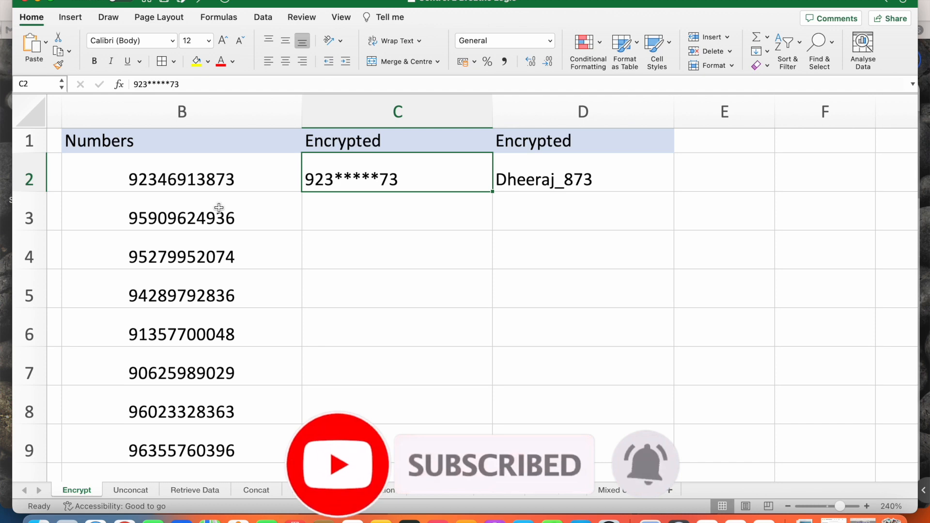
key(Left)
key(Right)
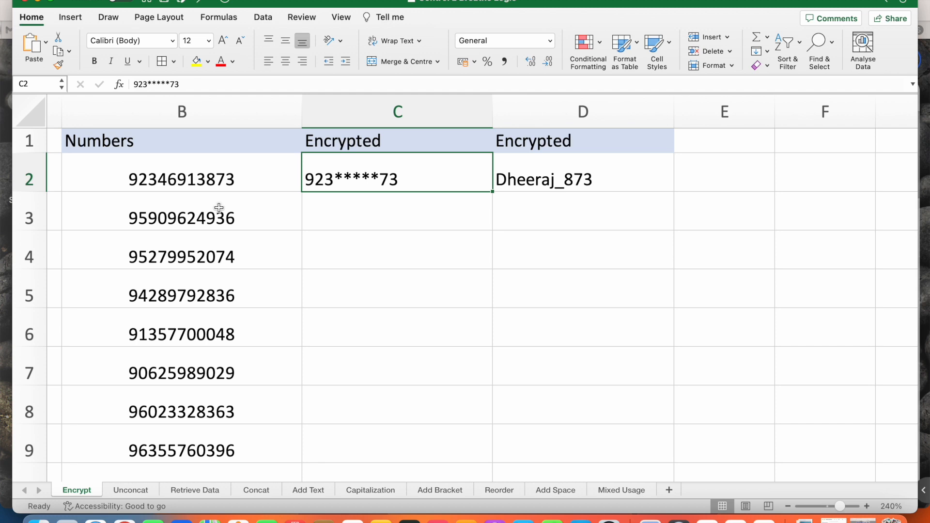
key(super+e)
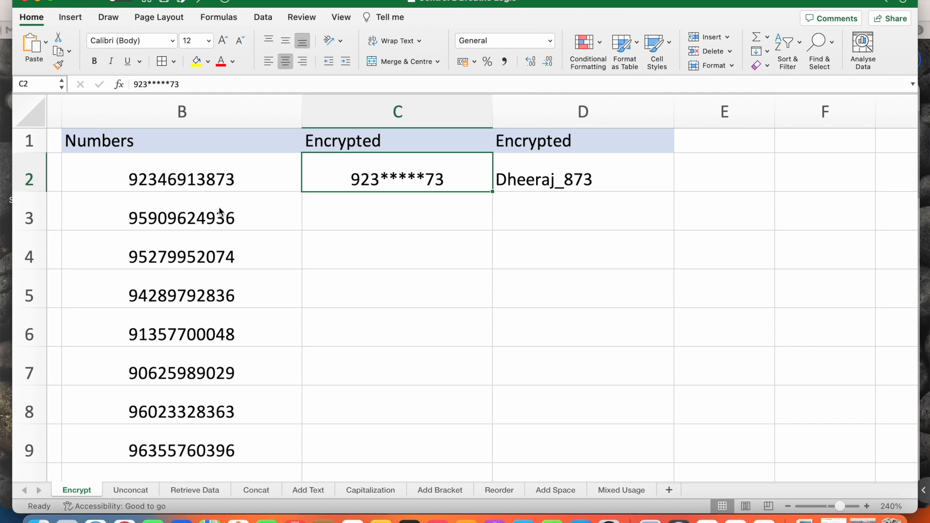
key(Down)
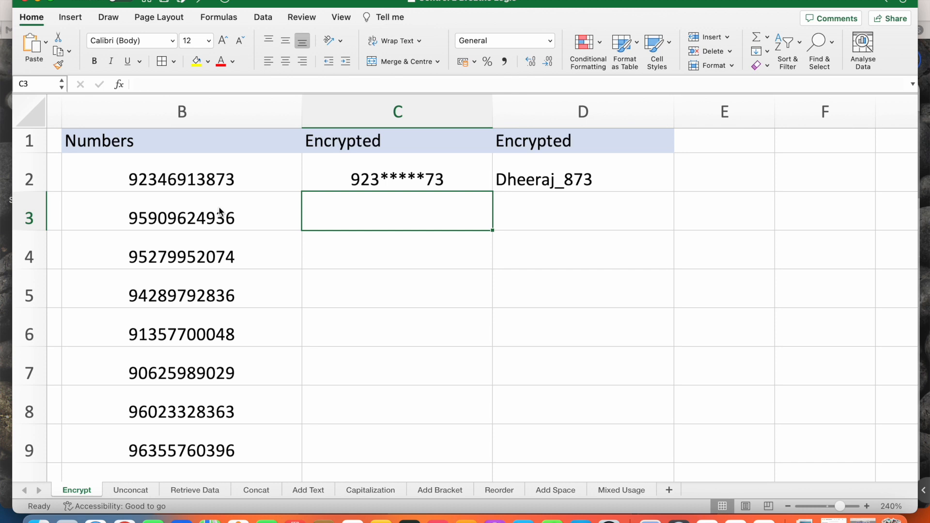
Step: Flash Fill C3:C9 from the masked example in C2
key(ctrl+e)
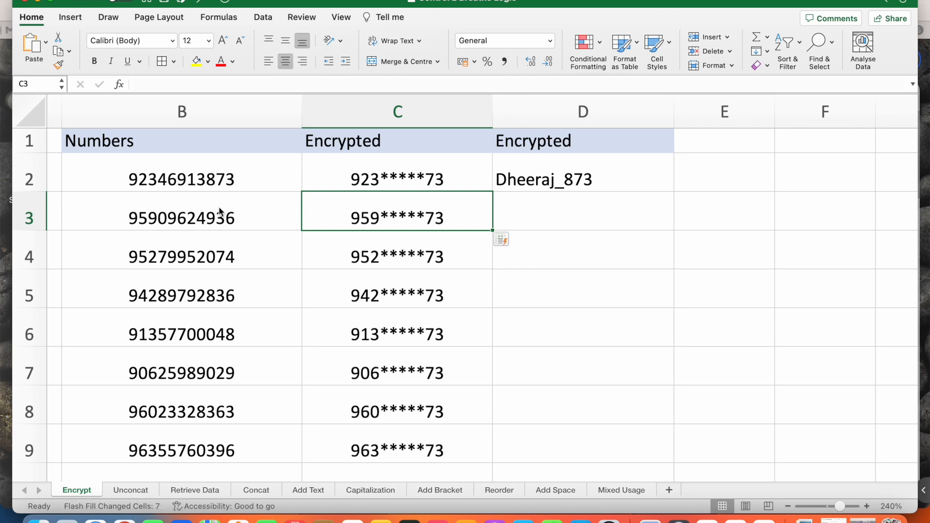
key(Down)
key(Up)
Step: Correct C3's last two digits to 36 so the masked column refills
double_click(448, 222)
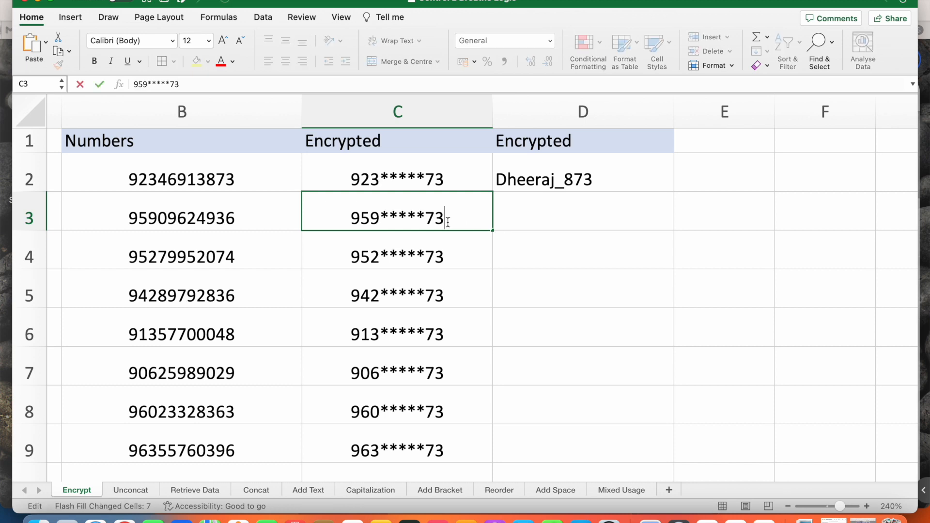
key(BackSpace)
key(BackSpace)
text(36)
key(Return)
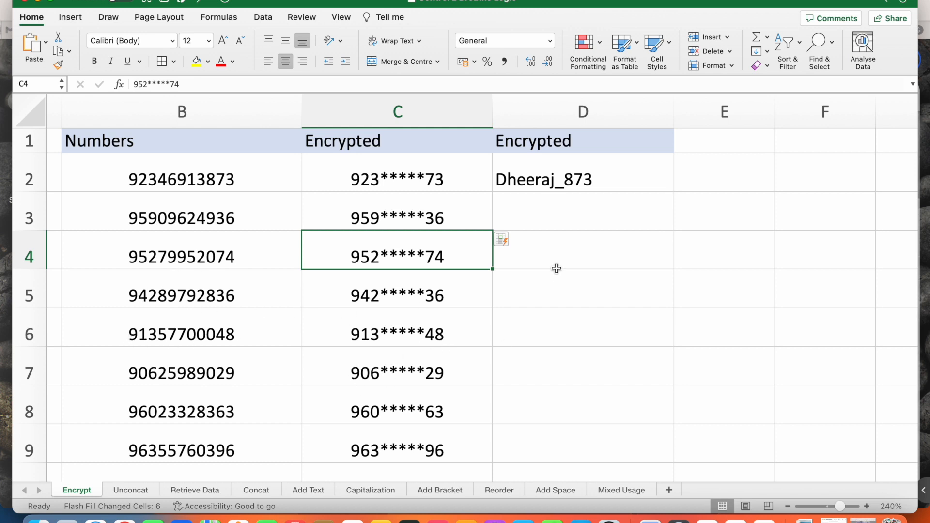
Step: Flash Fill D3:D9 with name, underscore and last three digits from the D2 example
click(563, 202)
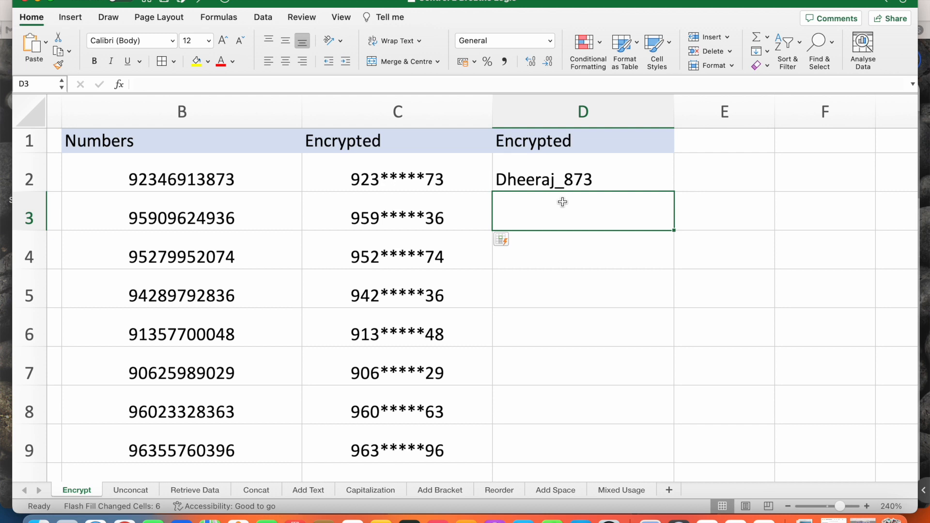
click(599, 177)
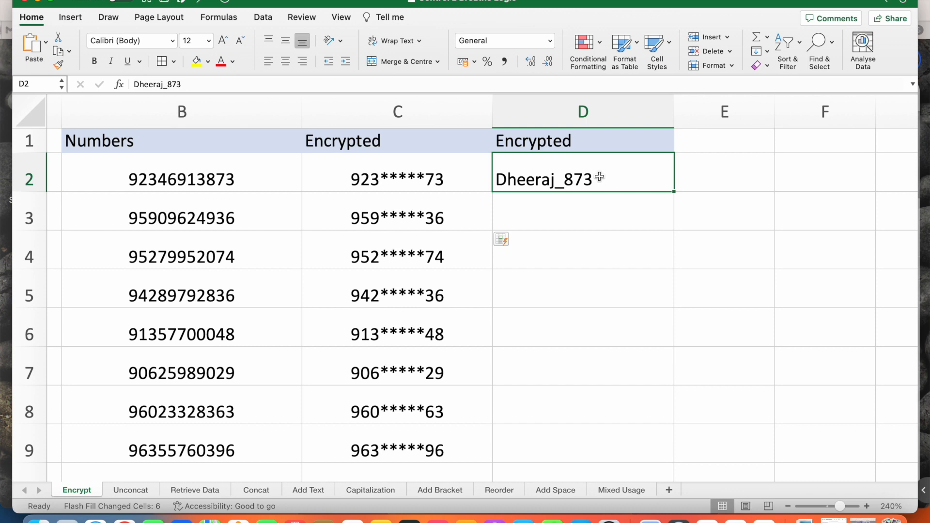
key(super+e)
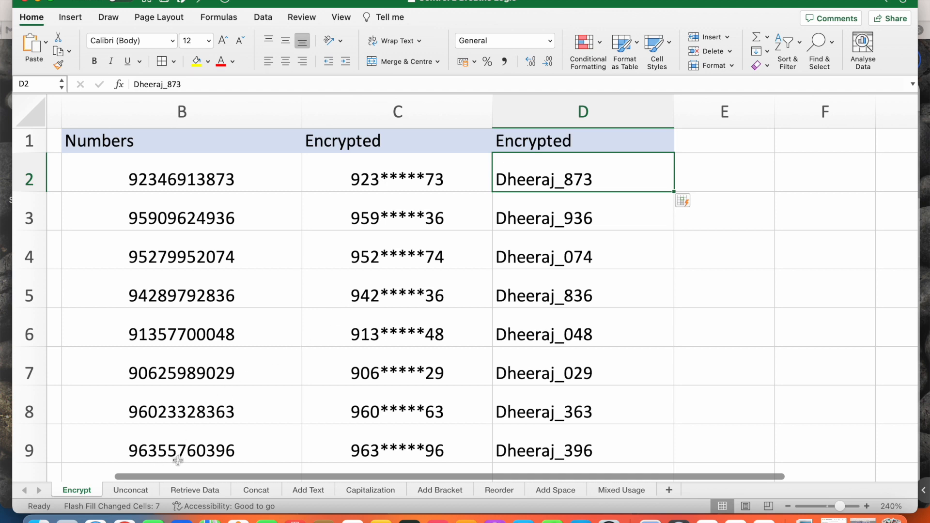
Step: Switch to the Unconcat sheet and set a custom zoom of 240%
click(131, 490)
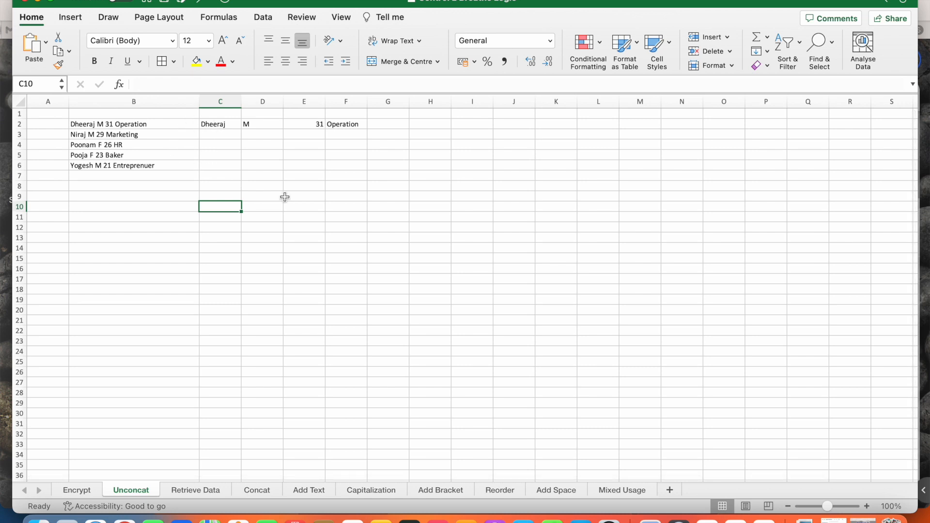
click(890, 506)
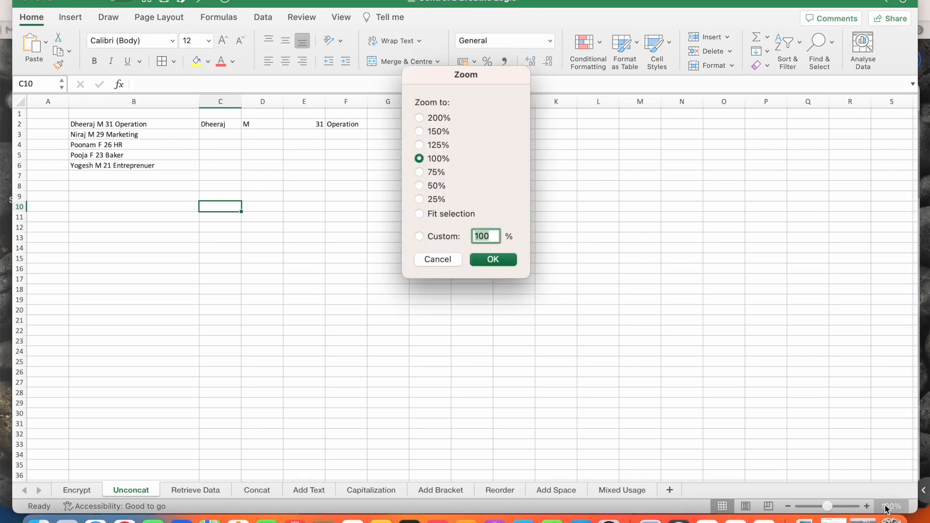
text(240)
key(Return)
click(386, 232)
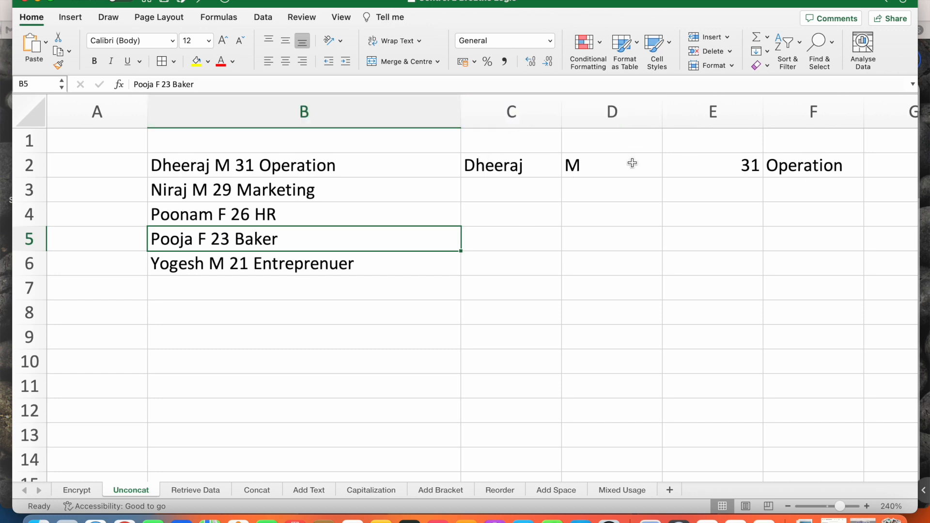
Step: Enter the headers Name, Gender, Age and Occupation in C1:F1
click(486, 138)
text(Name)
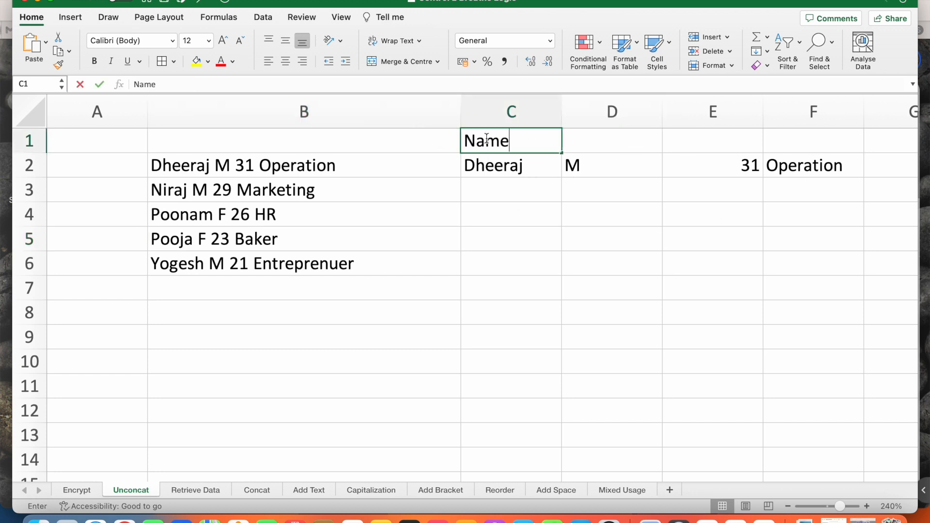
key(Tab)
text(Gender)
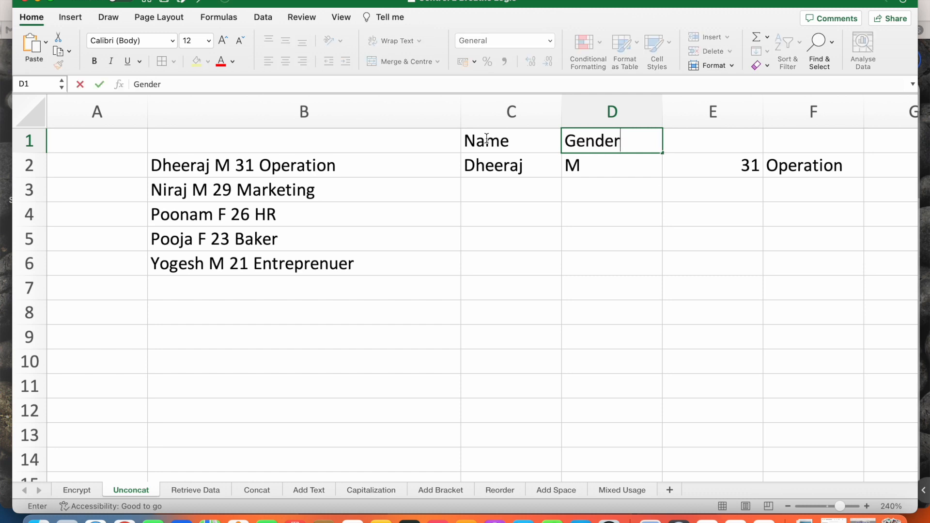
key(Tab)
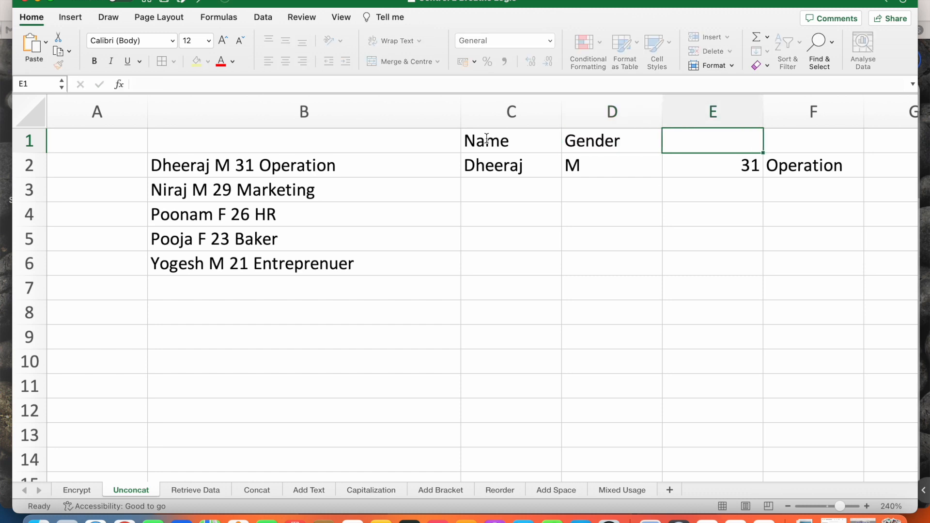
text(Age)
key(Tab)
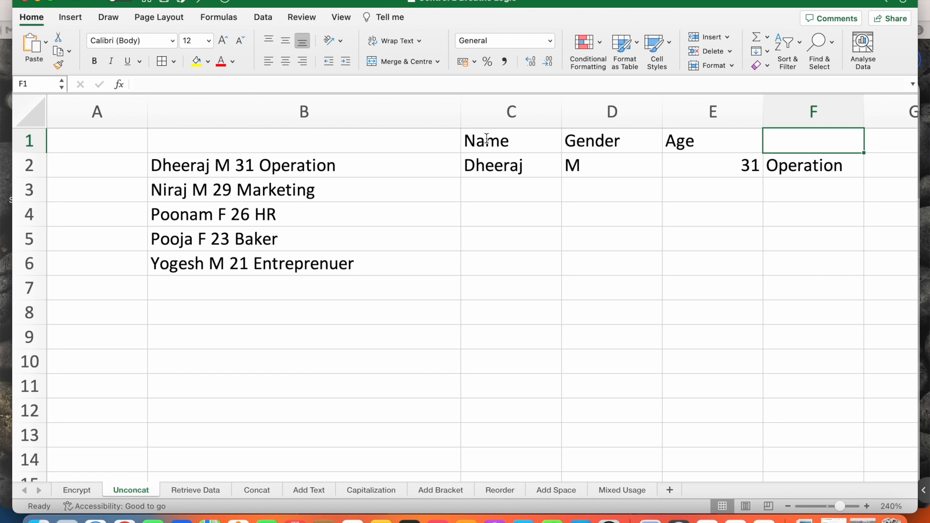
text(Occup)
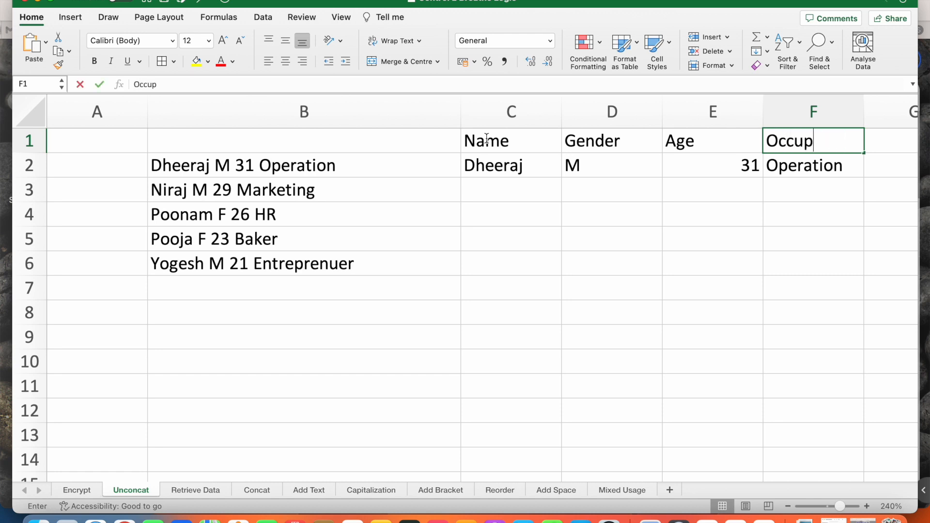
text(ation)
key(Return)
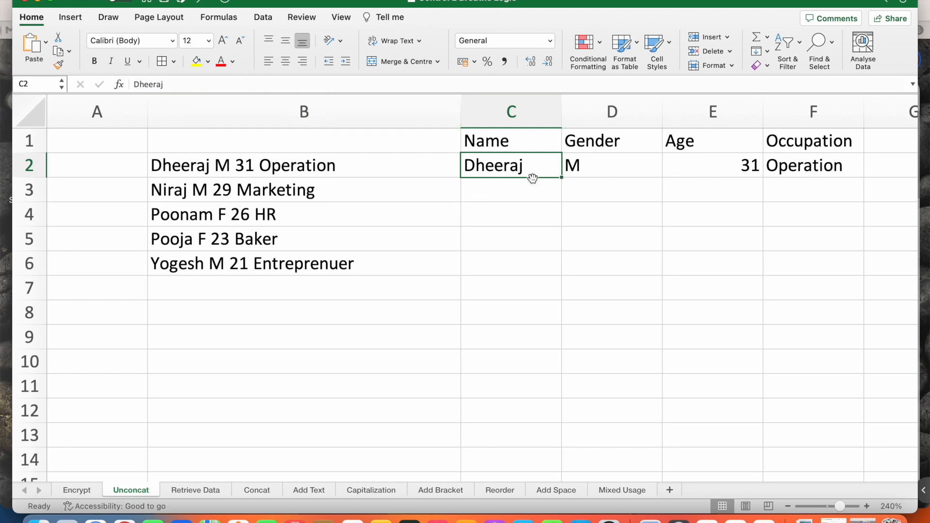
Step: Flash Fill columns C, D, E and F from their row-2 examples
key(Down)
key(Up)
key(ctrl+e)
key(Right)
key(ctrl+e)
key(Right)
key(ctrl+e)
key(Right)
key(ctrl+e)
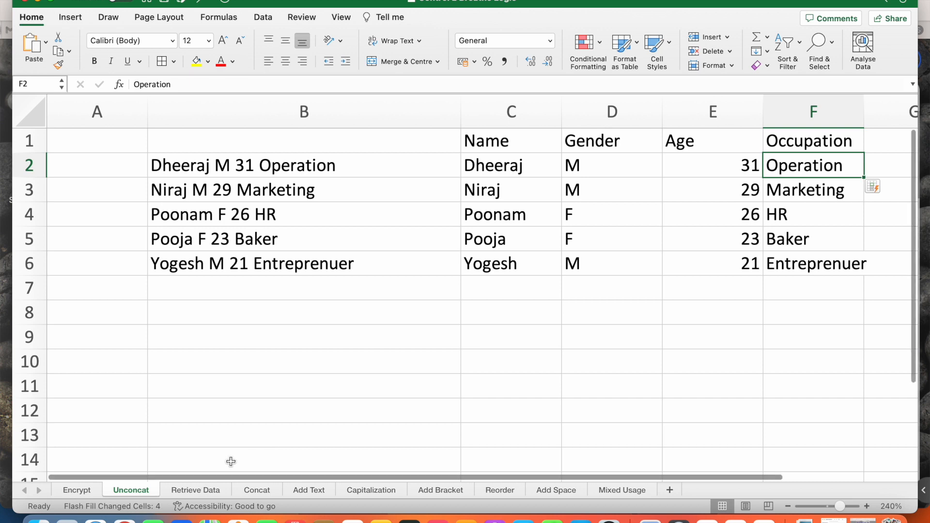
Step: On the Retrieve Data sheet, Flash Fill years 2018, 2020, 2022, 2017 below the 2019 example
click(203, 489)
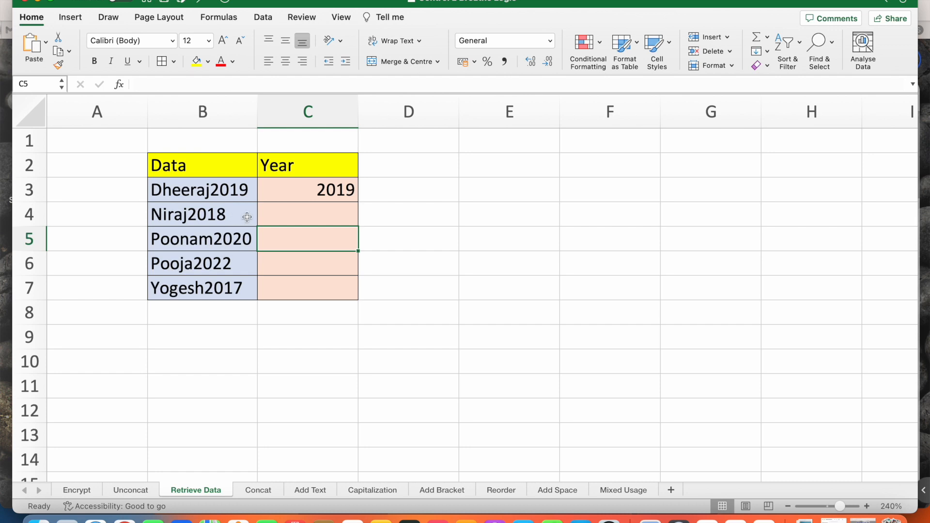
click(307, 211)
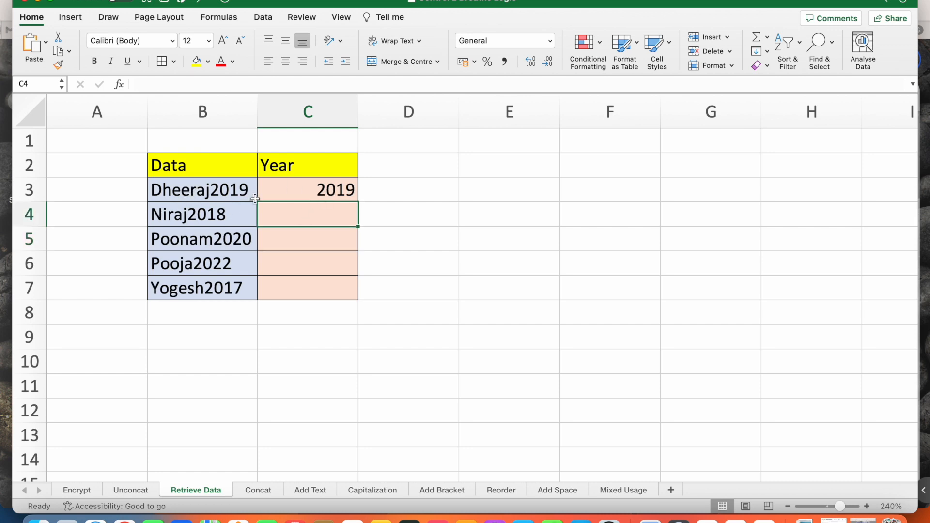
click(322, 189)
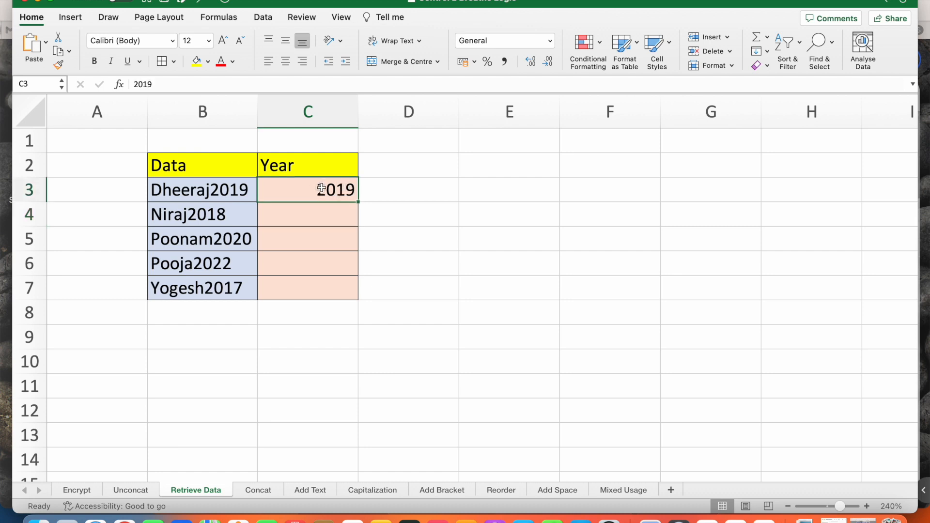
key(super+e)
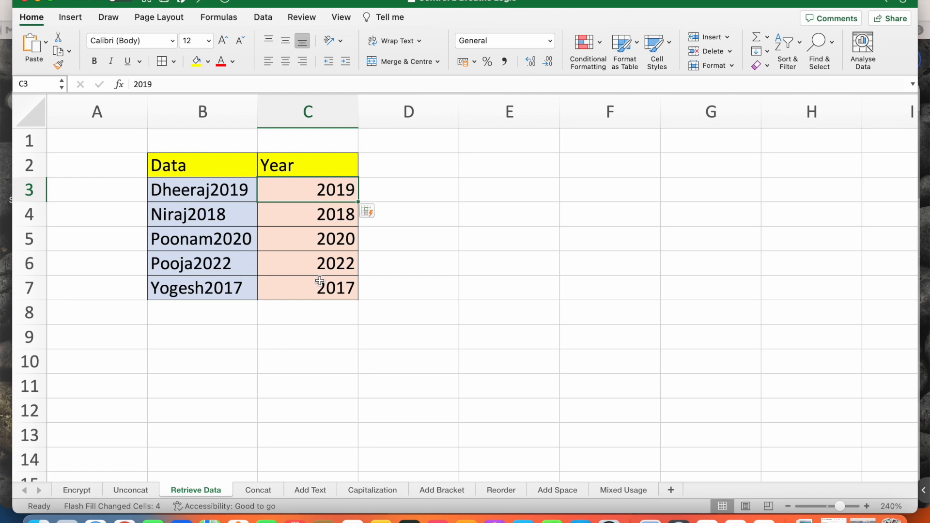
Step: On the Concat sheet, type the example date in E3, adding the missing slash after 31
click(260, 489)
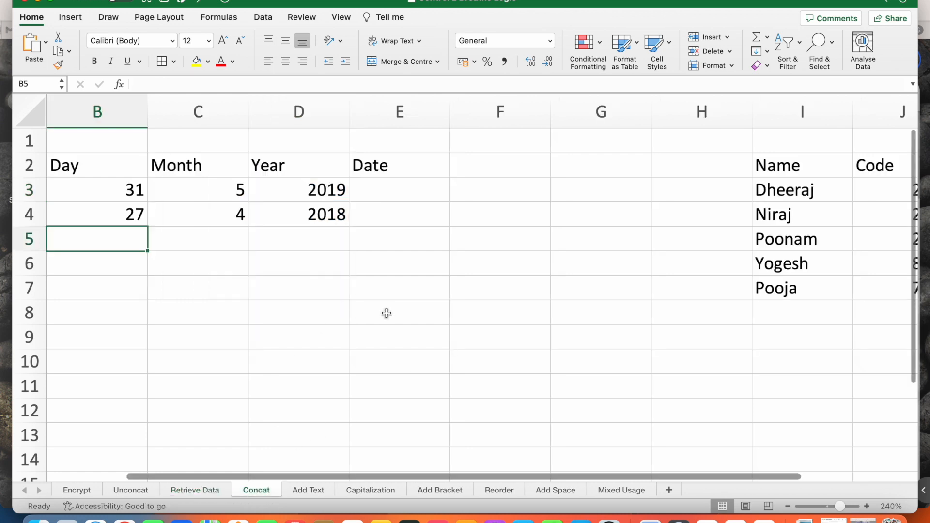
key(Right)
key(Right)
key(Right)
key(Right)
key(Up)
key(Up)
key(Left)
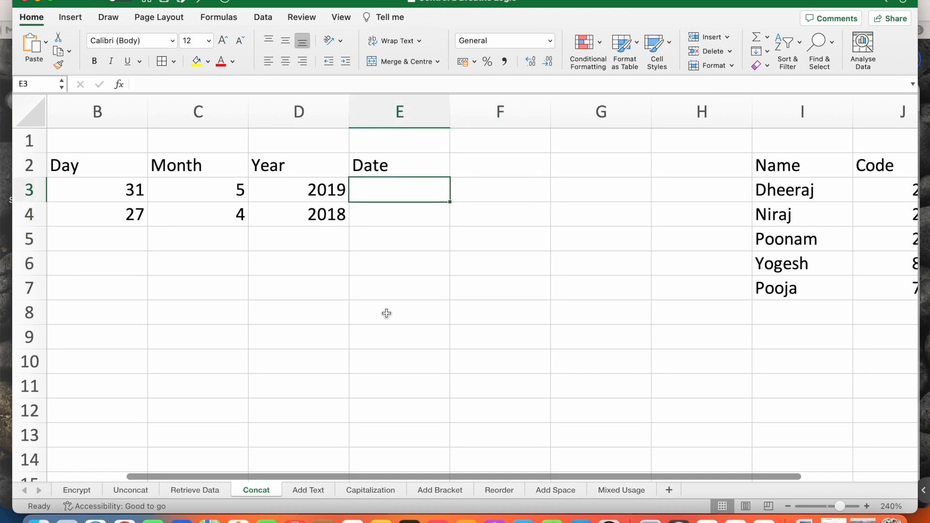
text(315/1991)
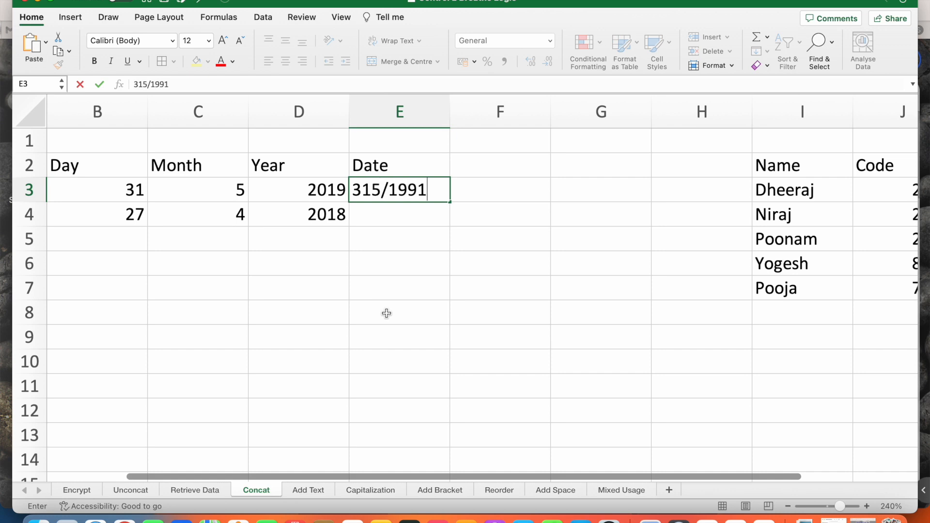
double_click(378, 192)
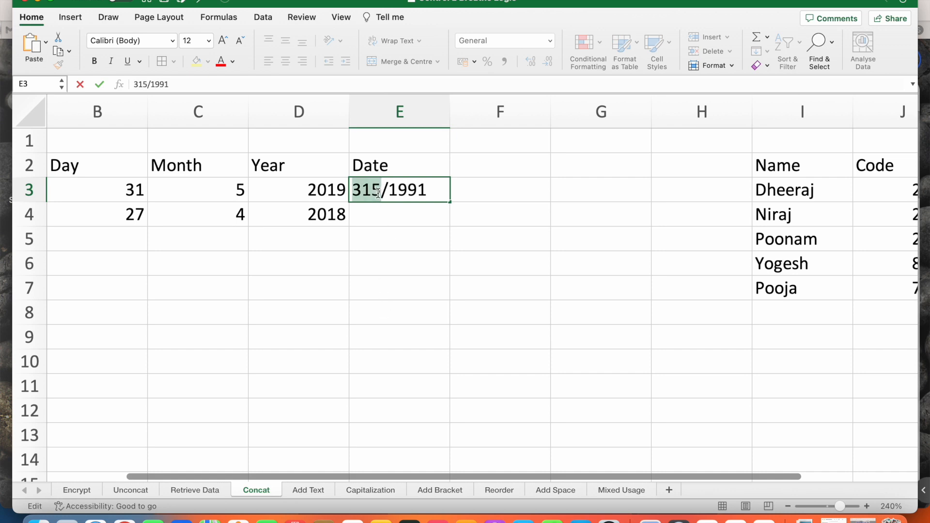
click(375, 193)
text(/)
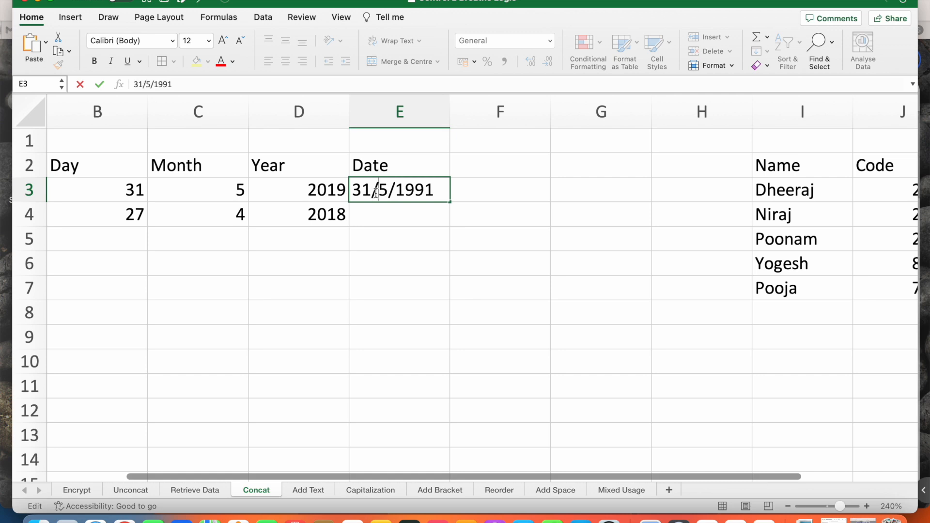
key(Return)
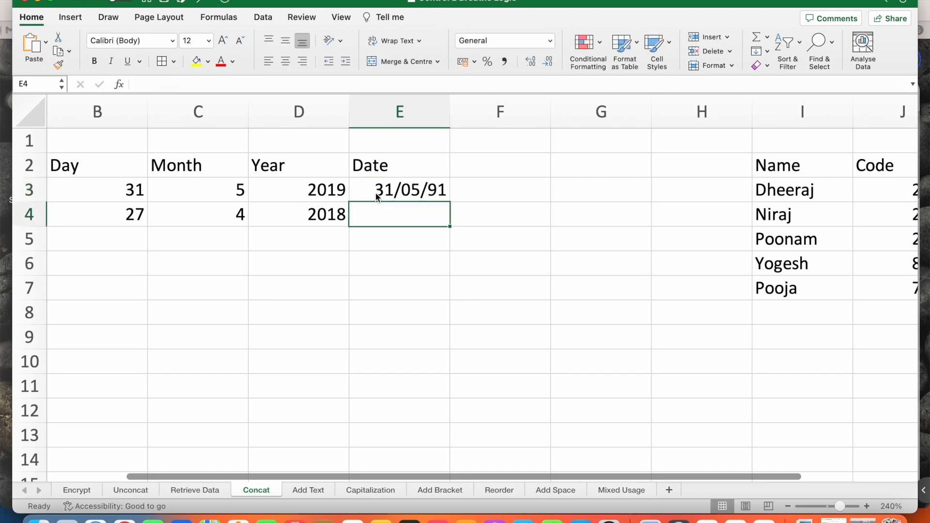
Step: Correct E3's year to 2019 so it reads 31/05/2019
double_click(429, 189)
key(Escape)
double_click(436, 189)
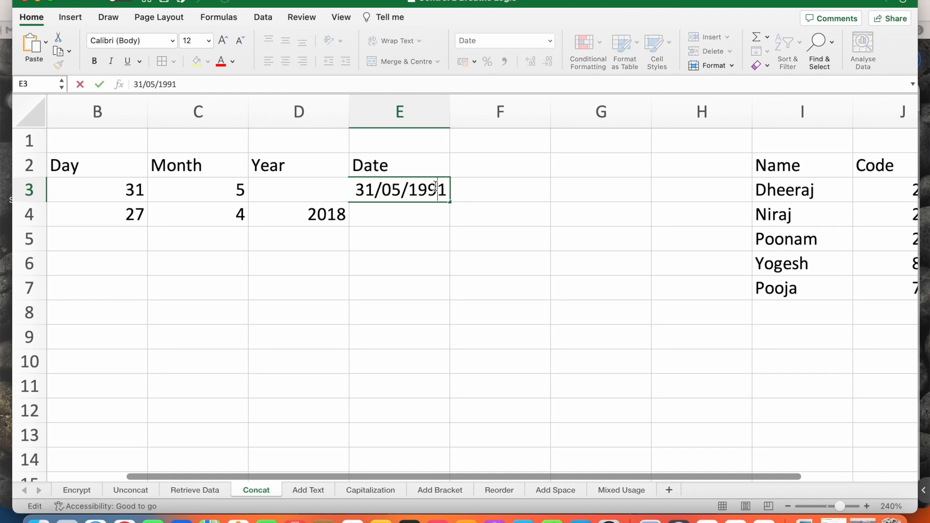
key(BackSpace)
key(BackSpace)
key(BackSpace)
key(BackSpace)
text(2019)
key(Return)
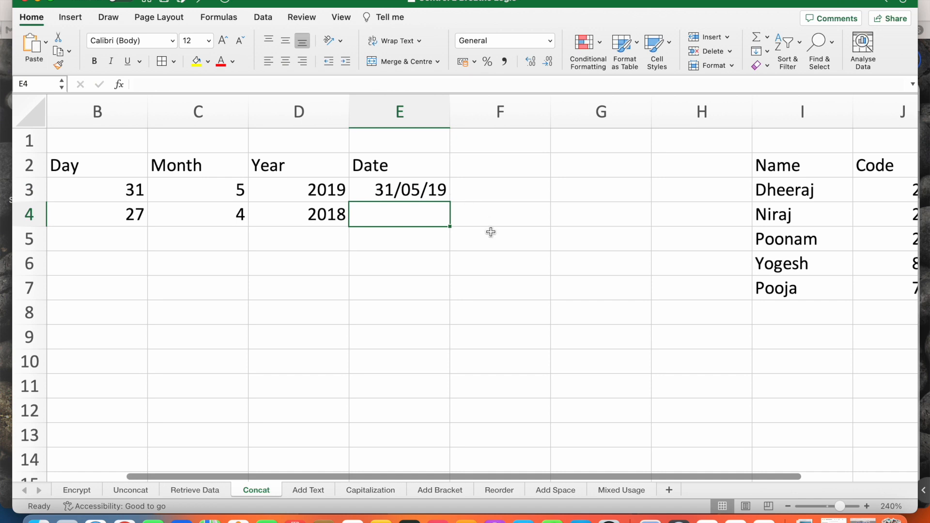
Step: Flash Fill E4 from E3 and fix its year so it reads 27/04/18
click(434, 188)
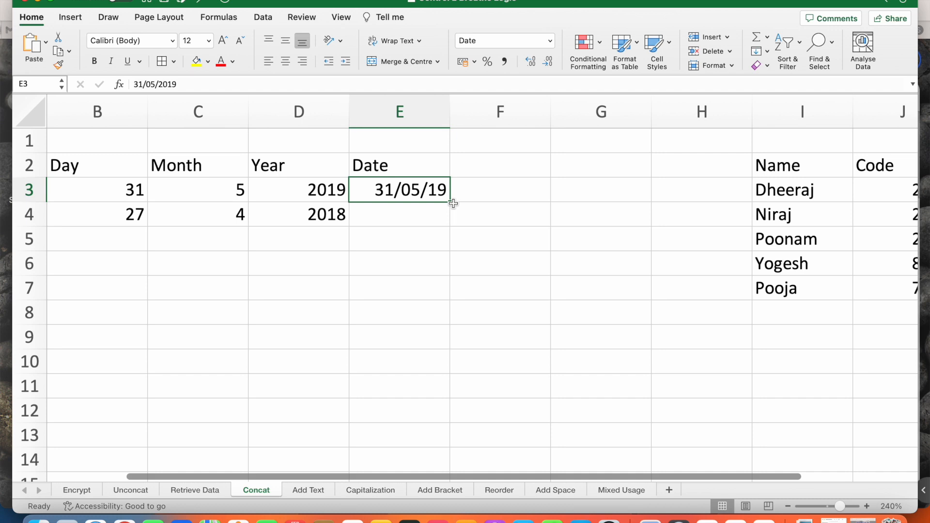
key(super+e)
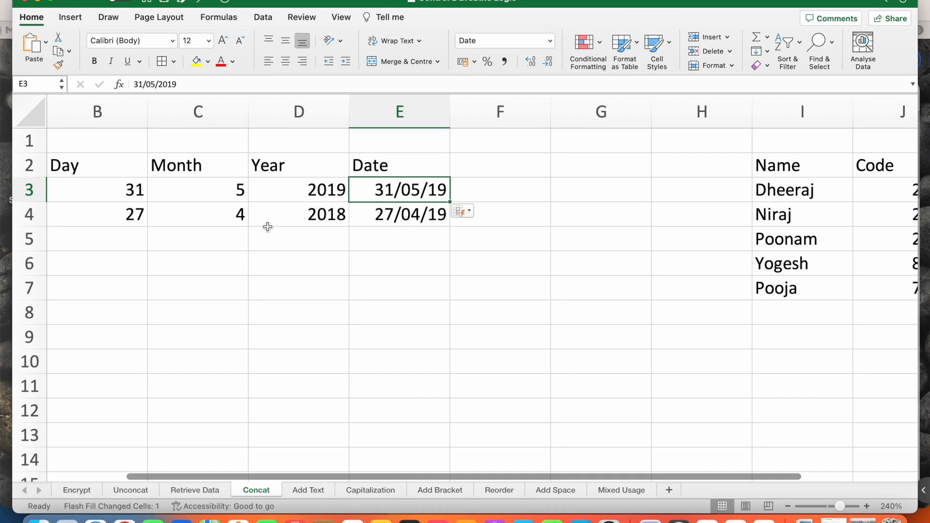
double_click(437, 215)
key(Right)
key(BackSpace)
text(8)
key(Return)
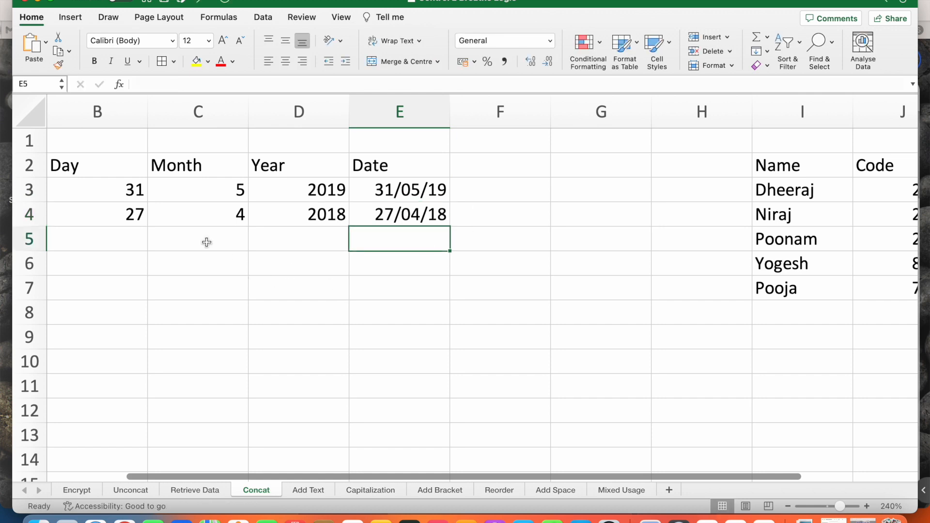
Step: Add the row 30, 3, 2017 in B5:D5
click(139, 247)
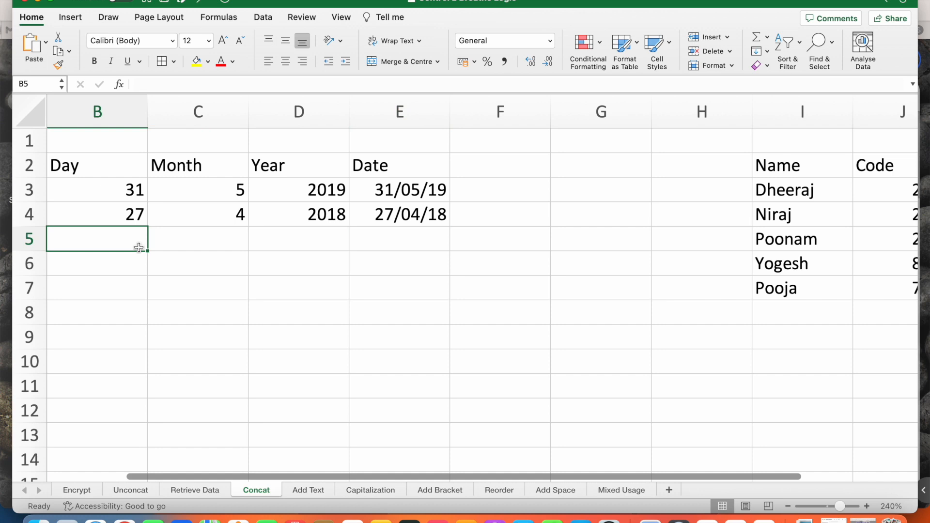
text(30)
key(Tab)
text(3)
key(Tab)
text(2017)
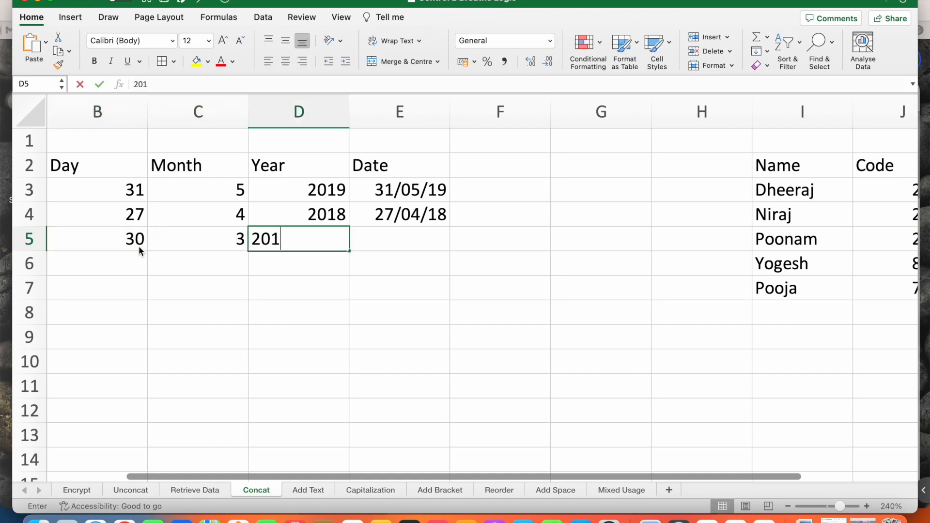
key(Return)
Step: Add the row 30, 1, 2016 in B6:D6, correcting the month from 2 to 1
text(30)
key(Tab)
text(2)
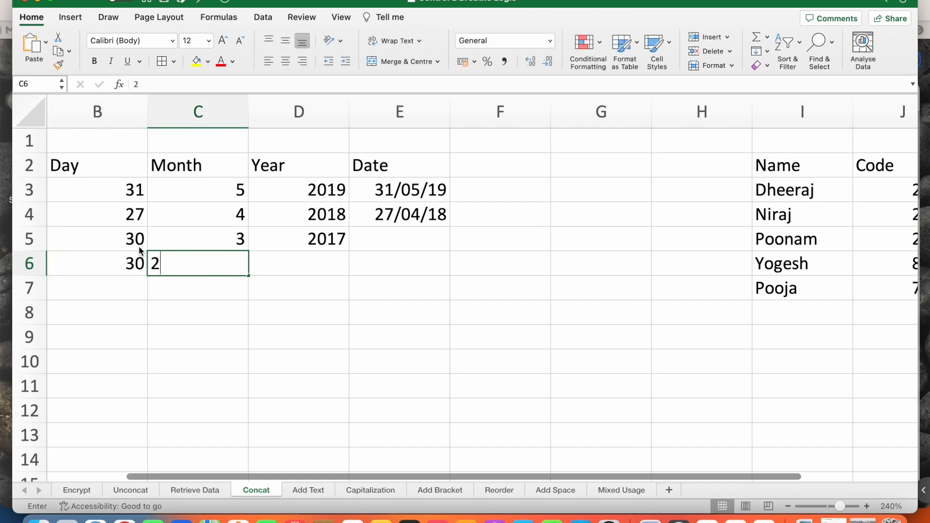
key(Tab)
key(shift+Tab)
text(1)
key(Tab)
text(2)
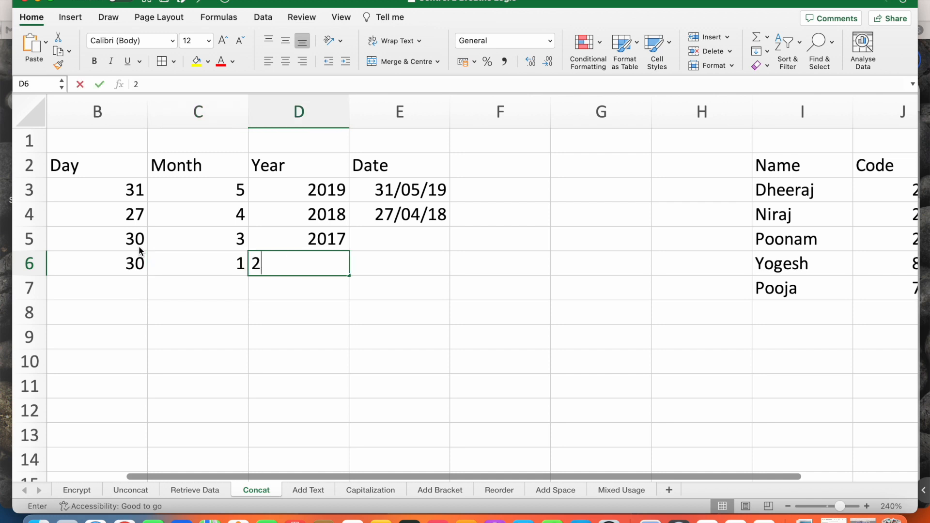
text(016)
key(Tab)
Step: Flash Fill E5:E6 with the dates 30/03/17 and 30/01/16
key(Up)
key(Up)
key(super+e)
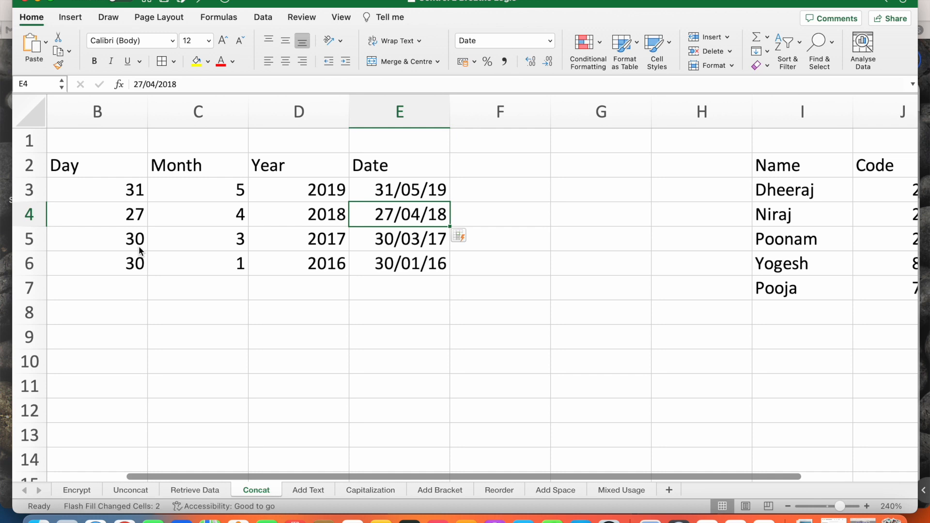
click(888, 214)
Step: Flash Fill the Passcode column from the K3 example
key(Right)
key(Right)
key(Right)
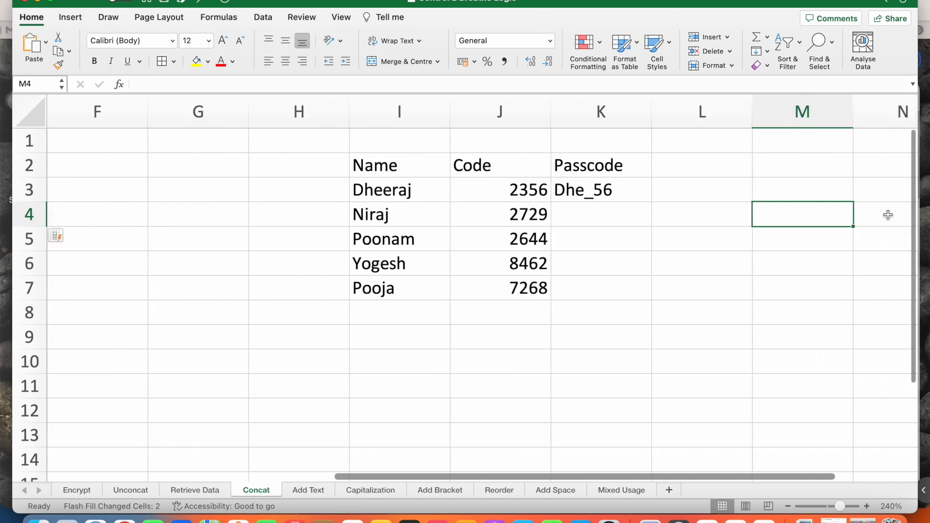
key(Left)
key(Left)
key(Left)
key(Left)
key(Up)
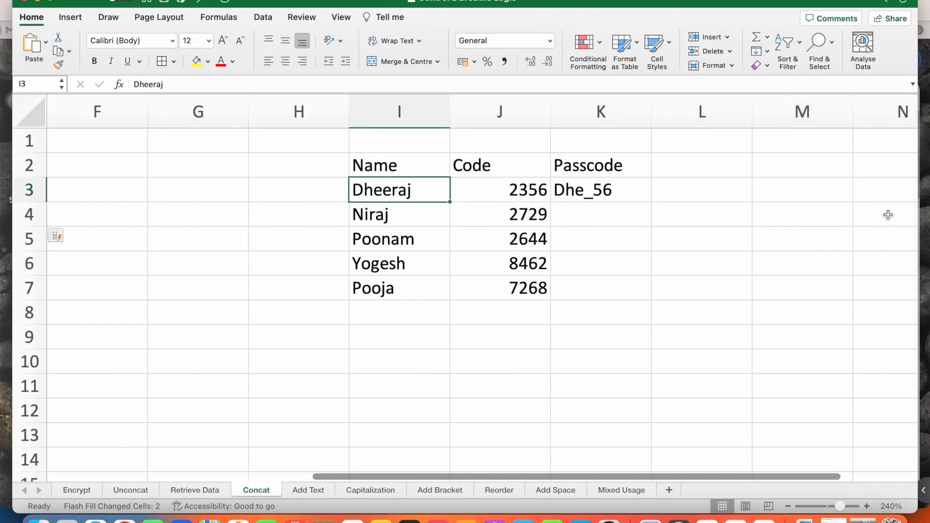
key(Right)
key(Right)
key(Left)
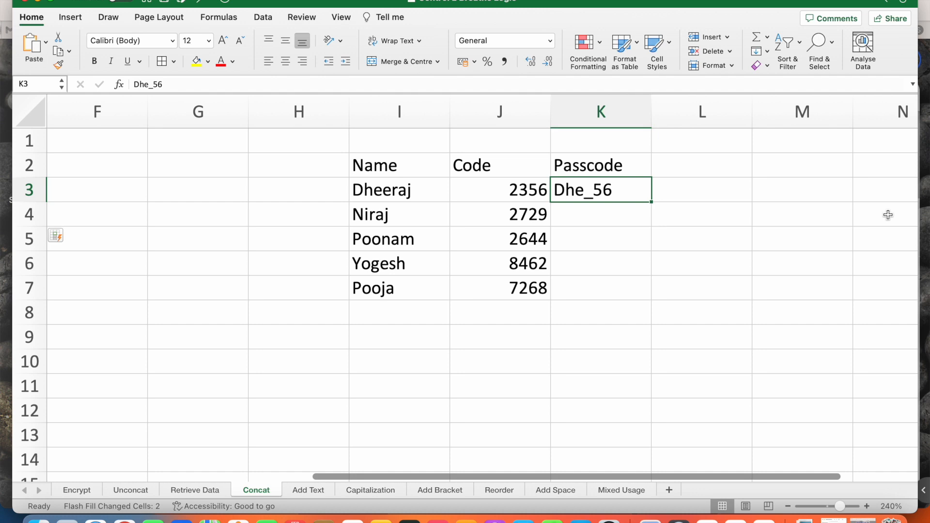
key(ctrl+e)
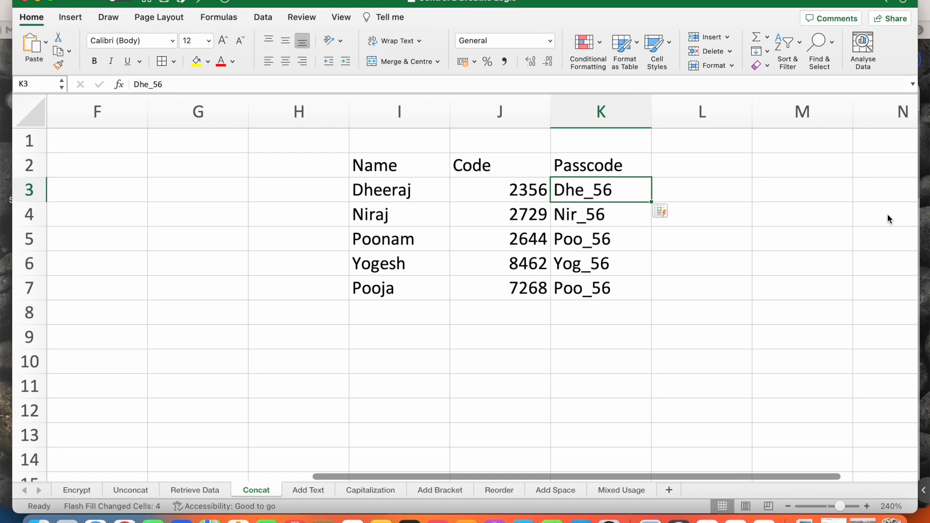
Step: Correct K4's passcode digits to 29 so the passcodes refill correctly
double_click(623, 214)
key(BackSpace)
key(BackSpace)
text(29)
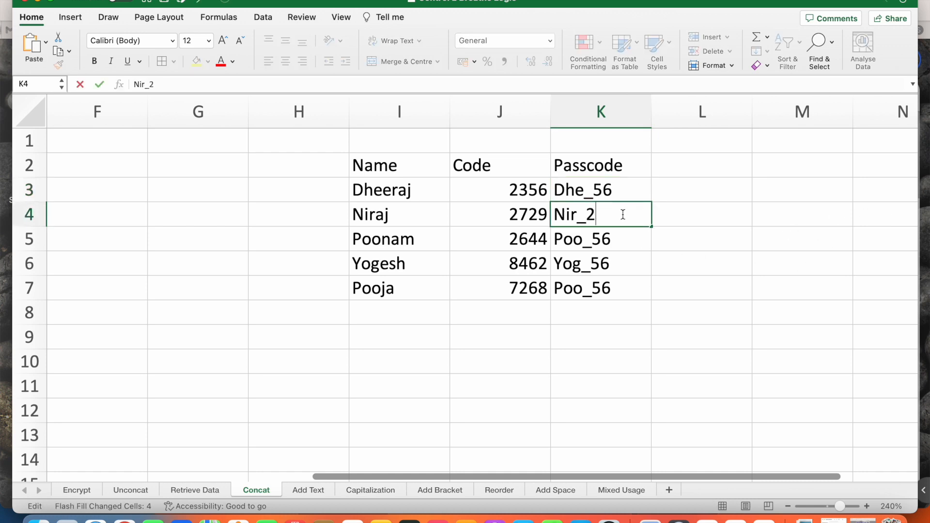
key(Return)
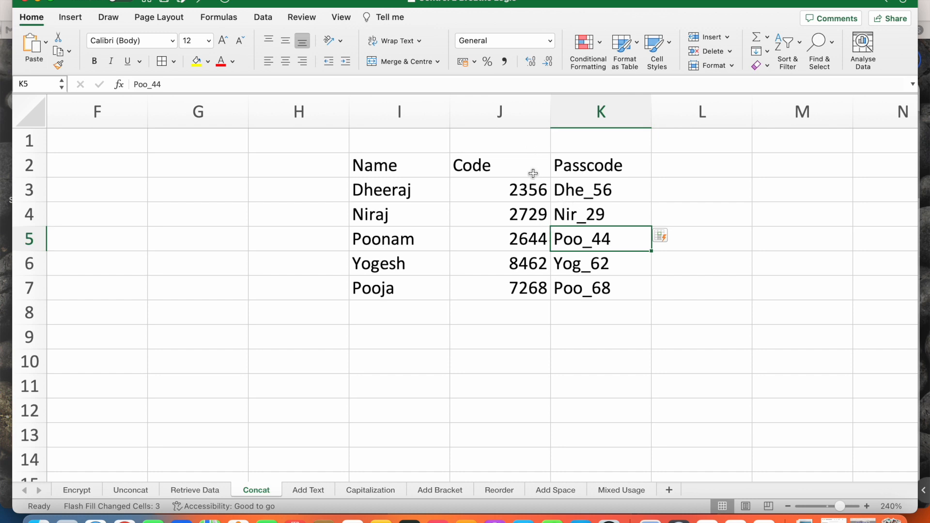
Step: On the Add Text sheet, Flash Fill C3:C6 with 'Hi … ! How are you ?' greetings from C2
click(300, 490)
click(303, 187)
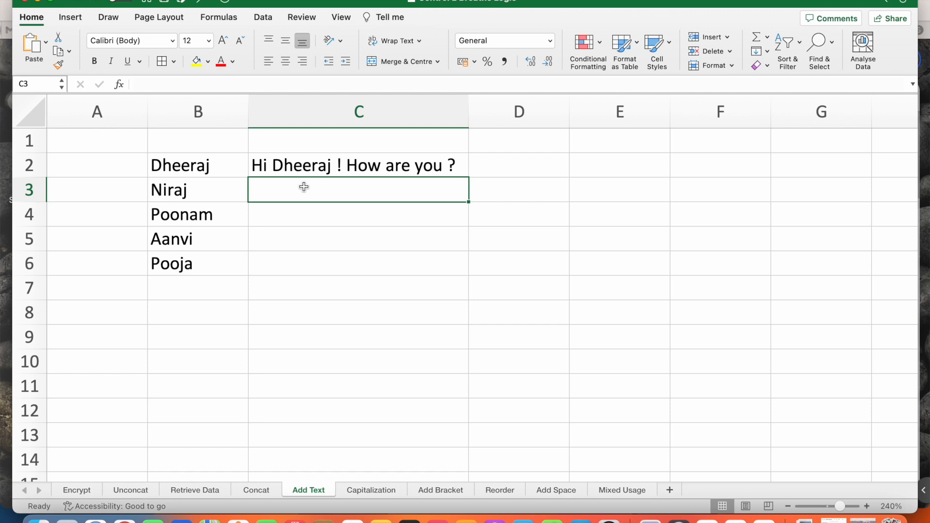
key(Up)
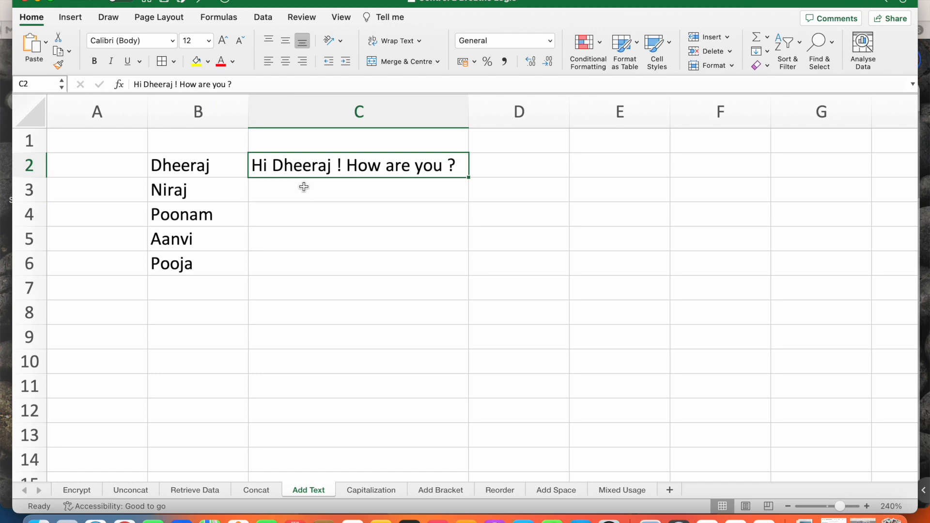
key(ctrl+e)
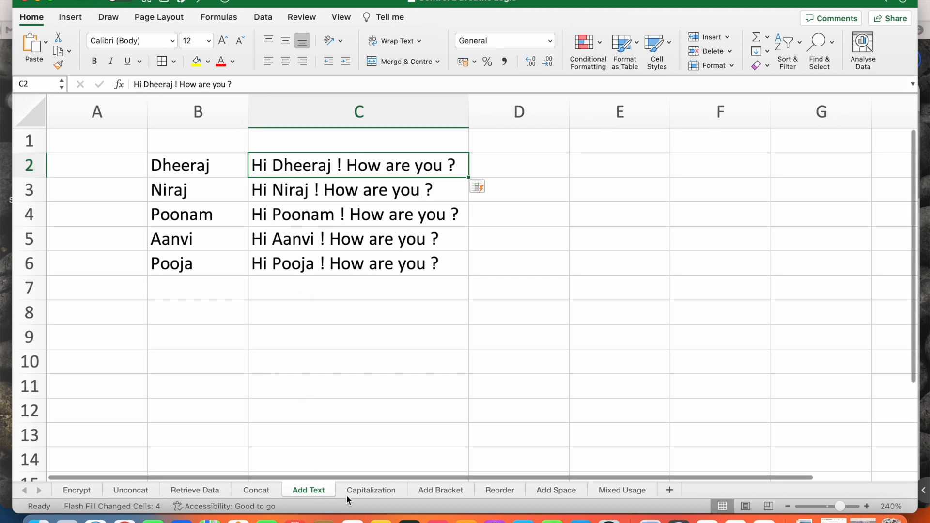
Step: On the Capitalization sheet, flash-fill C3:C6 with uppercase NIRAJ, POONAM, AANVI and POOJA
click(364, 490)
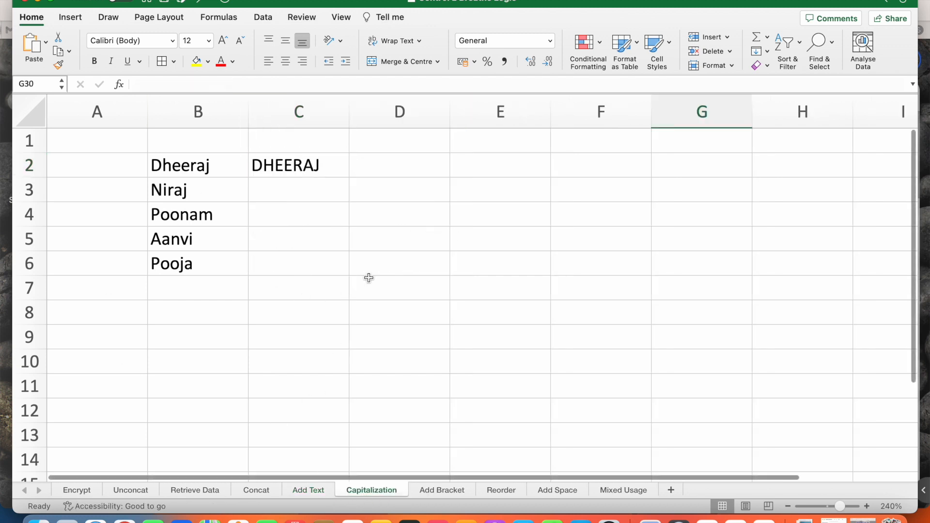
click(297, 191)
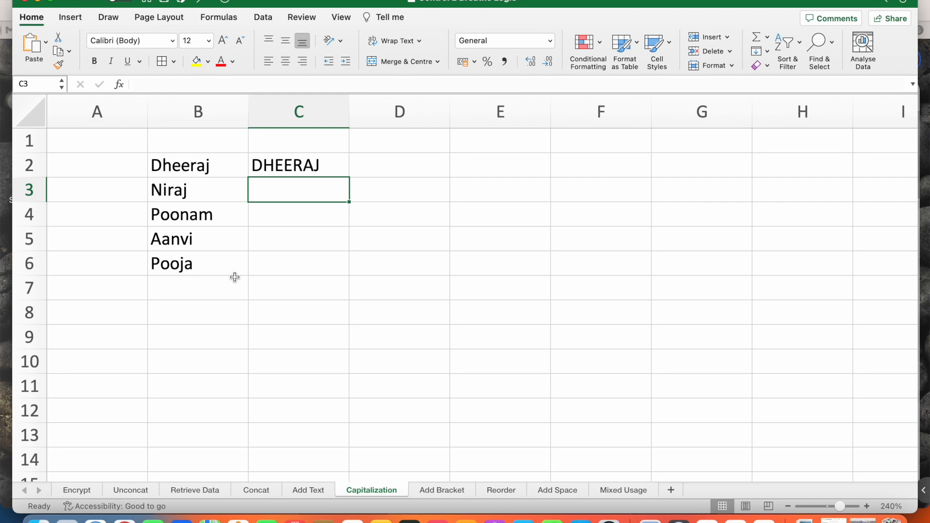
key(ctrl+e)
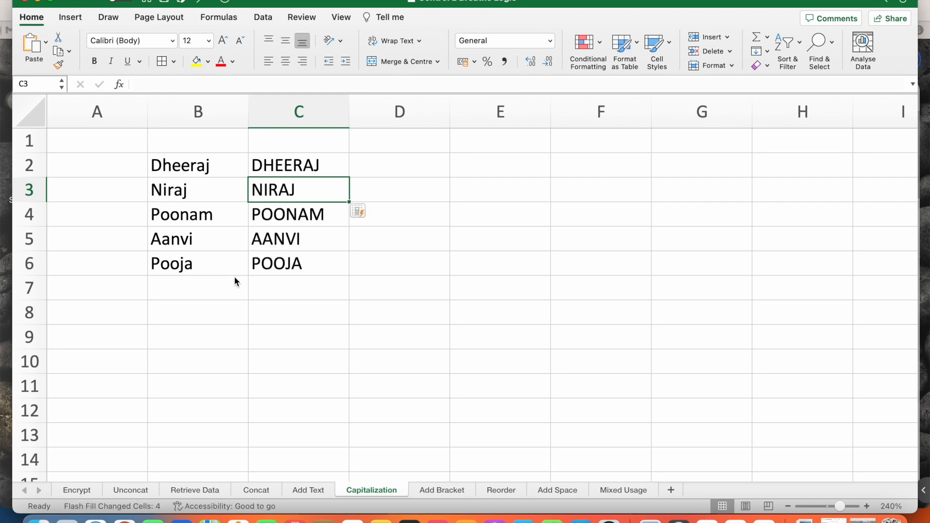
click(400, 165)
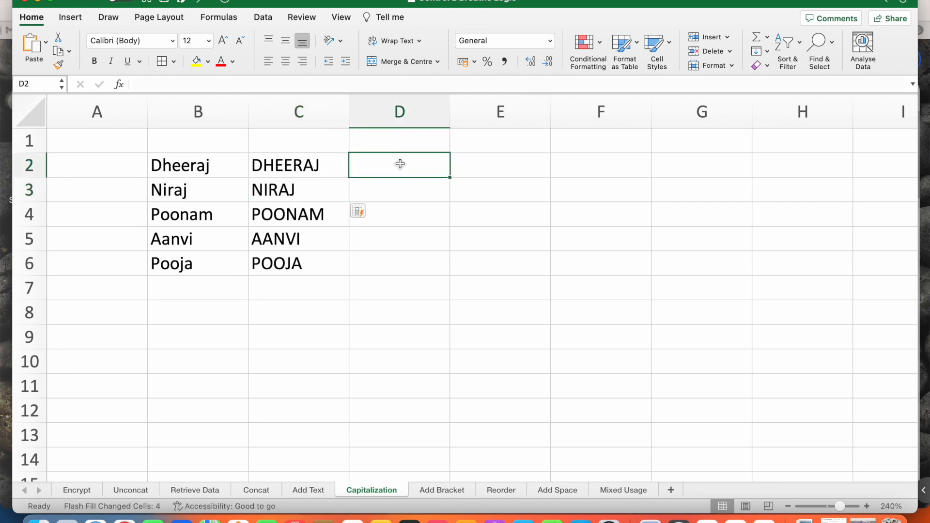
Step: Enter the mixed-case example DhEEraj in D2 and flash-fill column D from it
text(D)
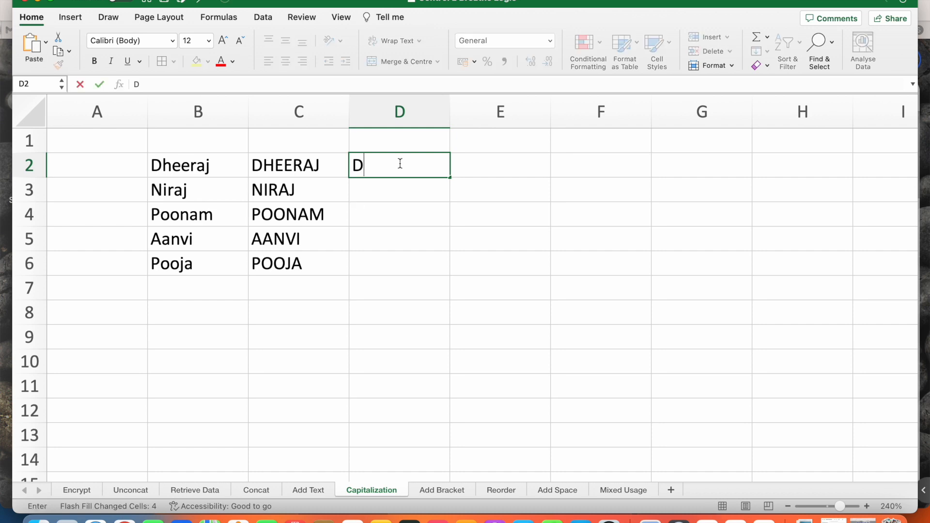
text(hEEraj)
key(Return)
key(ctrl+e)
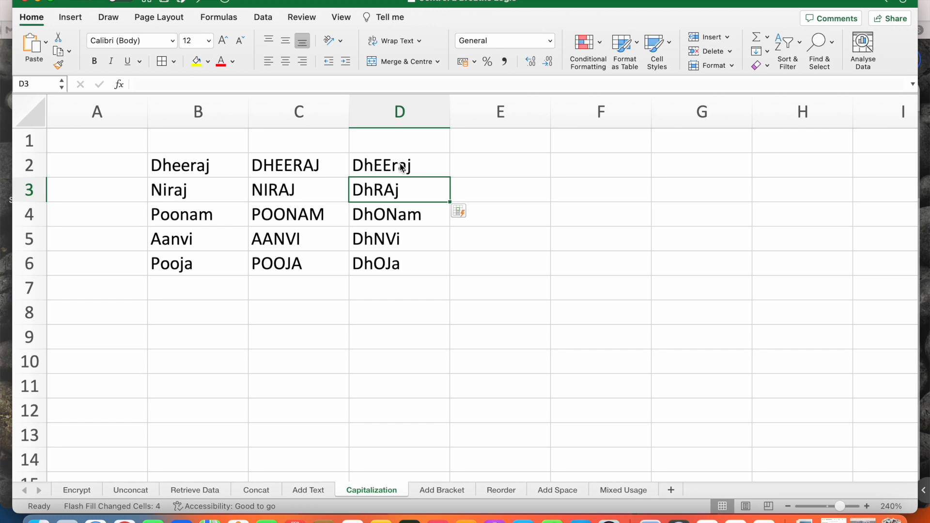
Step: Add a second example NiRAj in D3 and keep the corrected results PoONam, AaNVi, PoOJa
text(NiRAj)
key(Return)
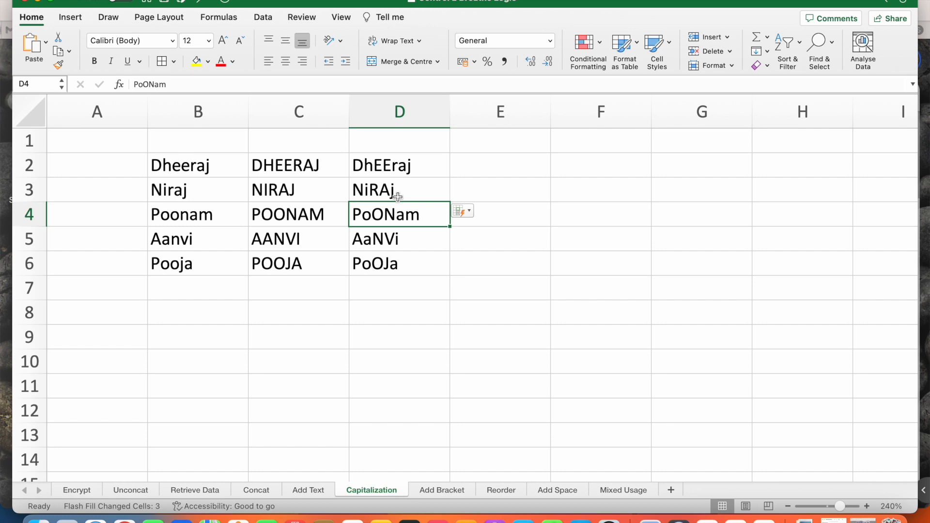
key(super+z)
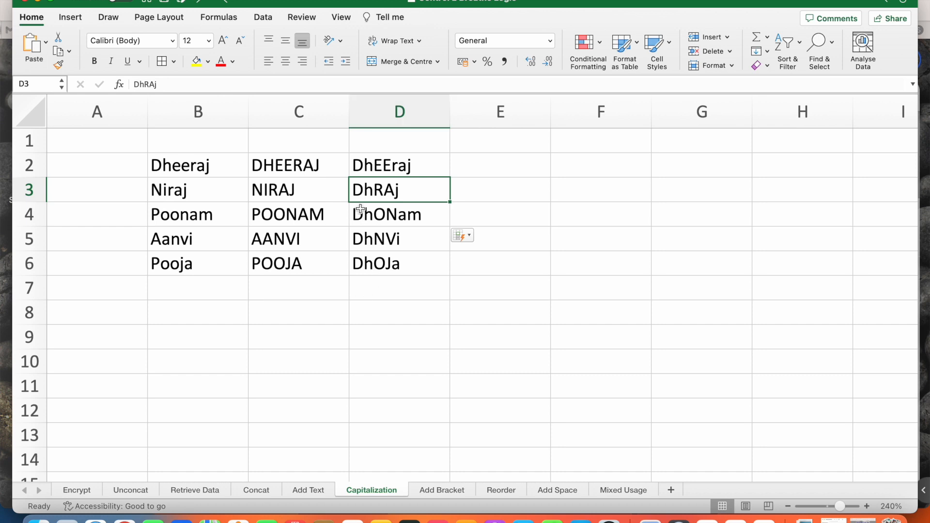
click(222, 2)
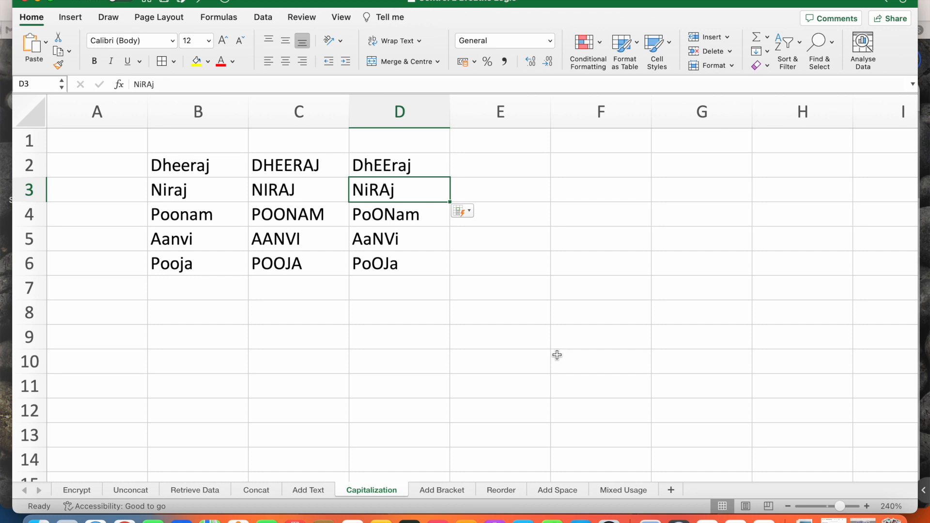
click(440, 492)
Step: Flash-fill Add Bracket C4:C7 with each name plus its bracketed team, like Niraj (Team 2)
click(407, 213)
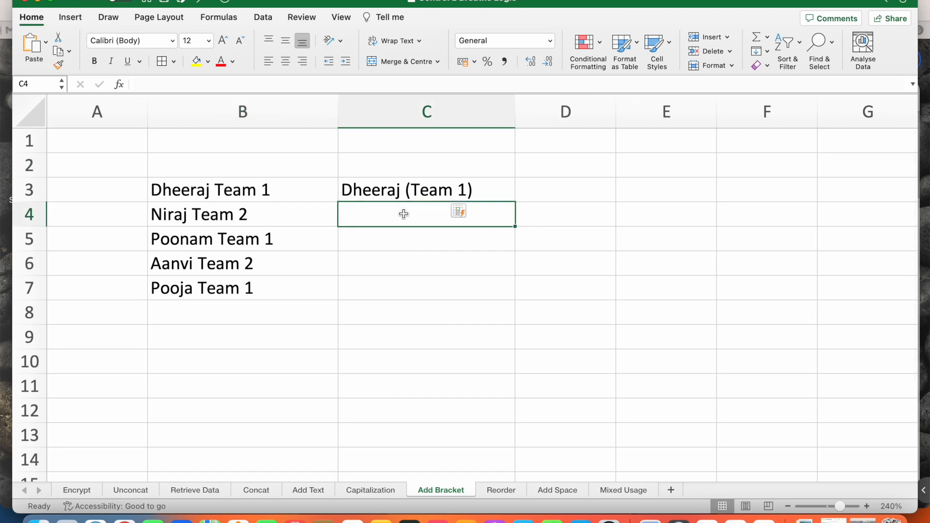
text(Niraj)
key(BackSpace)
key(BackSpace)
key(BackSpace)
key(BackSpace)
key(BackSpace)
key(BackSpace)
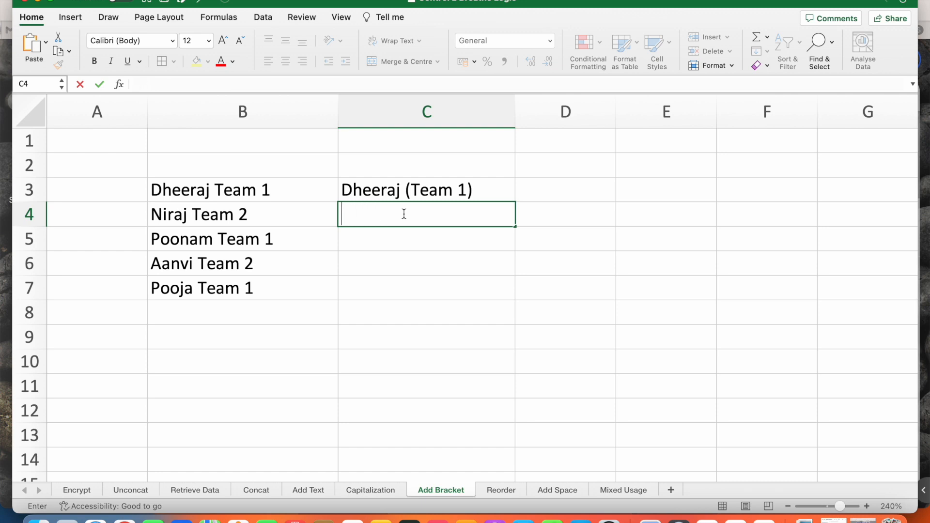
key(Tab)
click(404, 214)
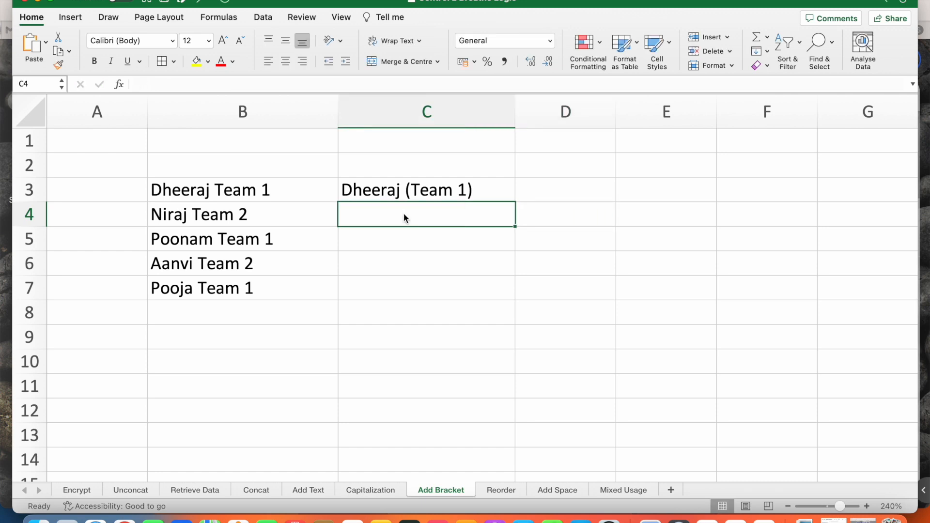
key(ctrl+e)
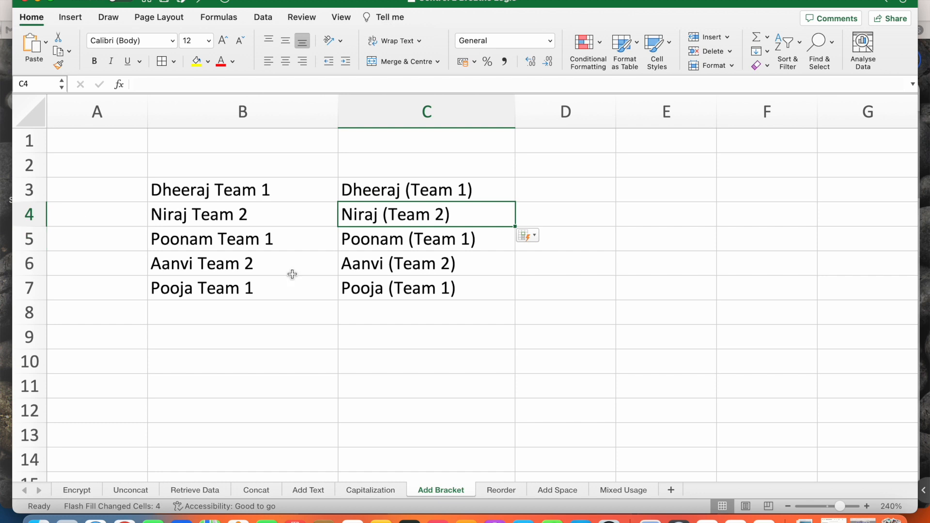
click(503, 490)
click(225, 174)
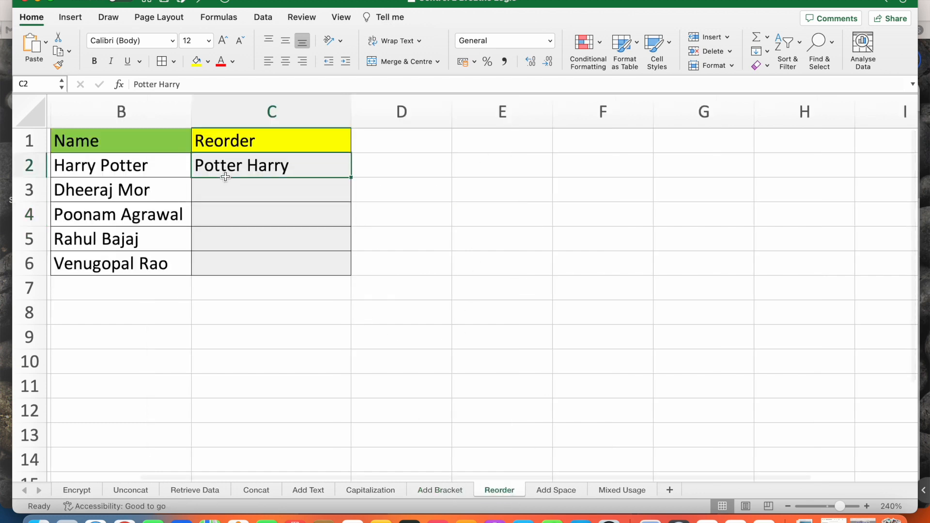
click(225, 178)
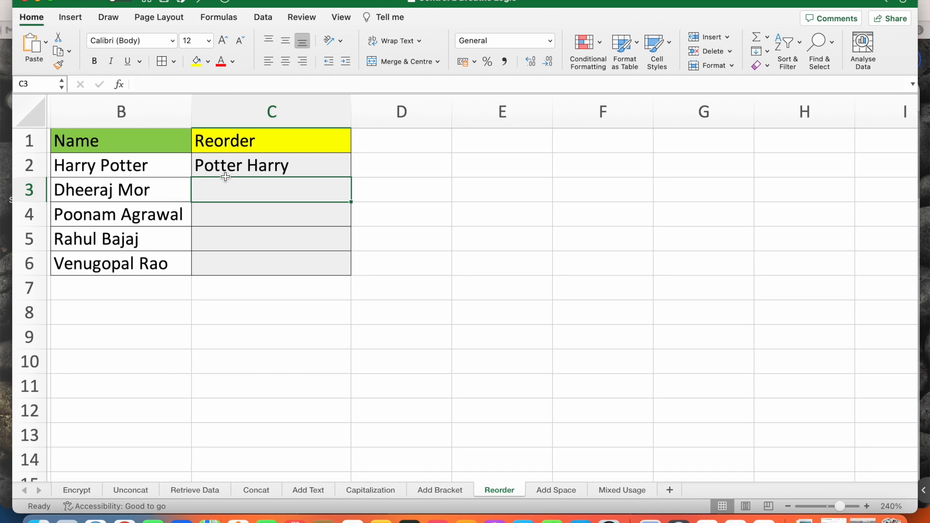
key(ctrl+e)
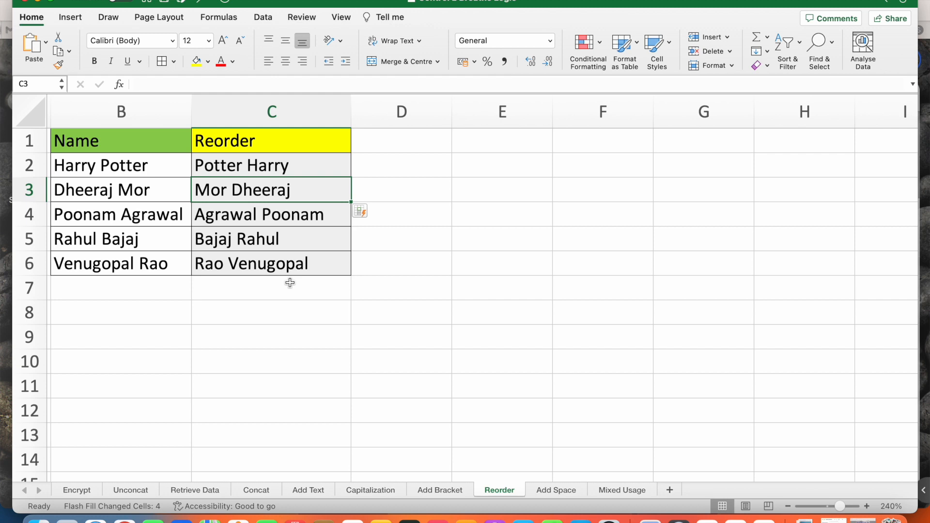
click(575, 487)
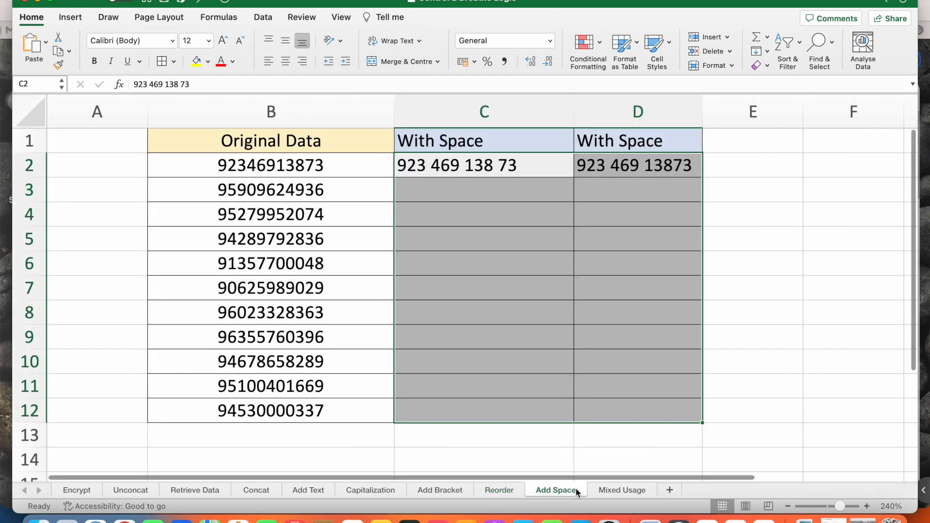
Step: Attempt Flash Fill on column C from the spaced example, dismissing the no-pattern messages
click(479, 193)
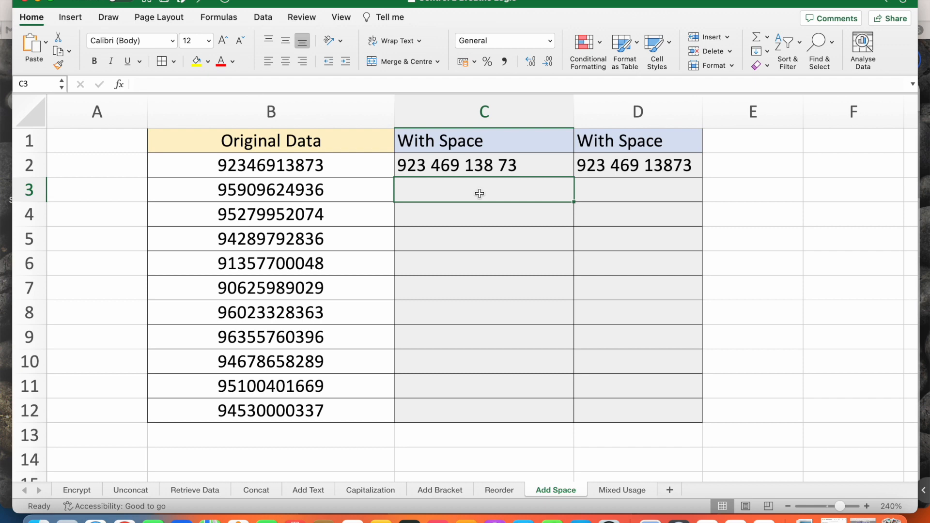
key(ctrl+e)
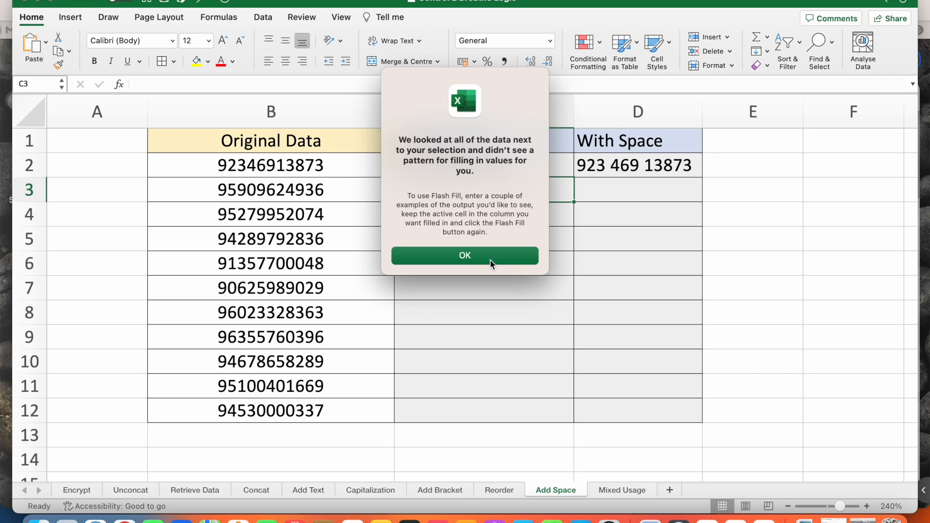
click(489, 263)
click(473, 168)
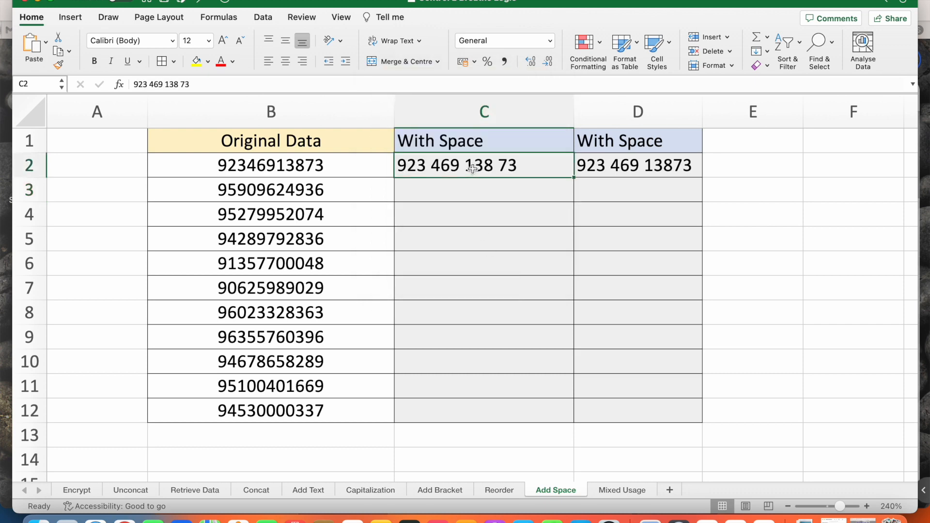
key(ctrl+e)
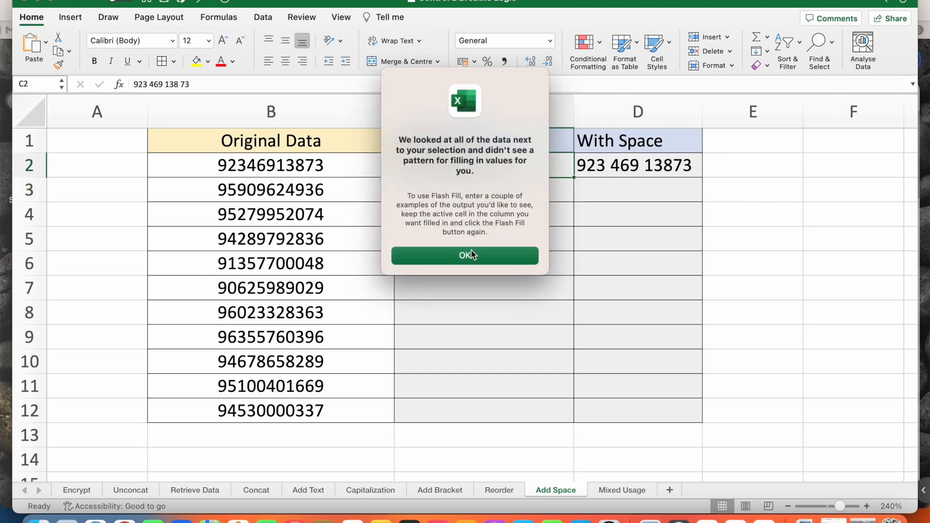
click(472, 254)
Step: Left-align the original numbers in B2:B12 and retry Flash Fill for column D
drag(338, 166, 330, 407)
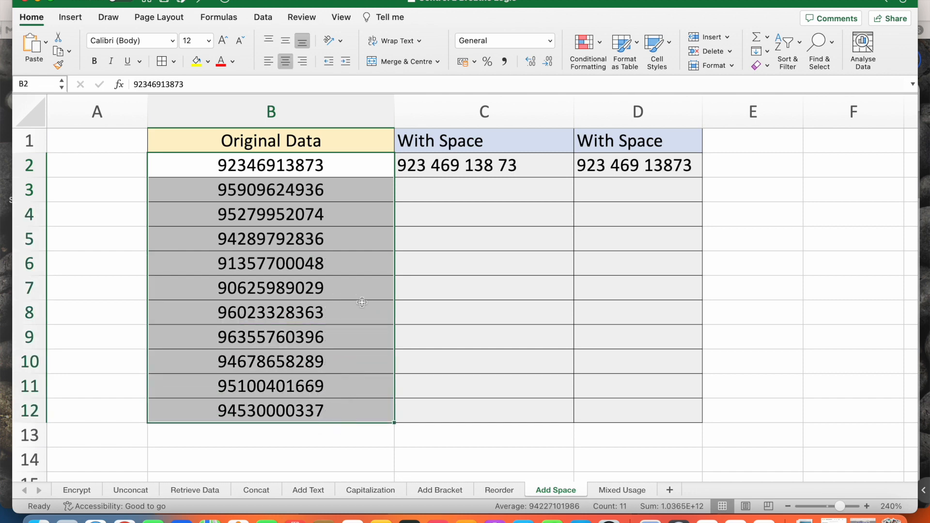
click(267, 62)
click(466, 163)
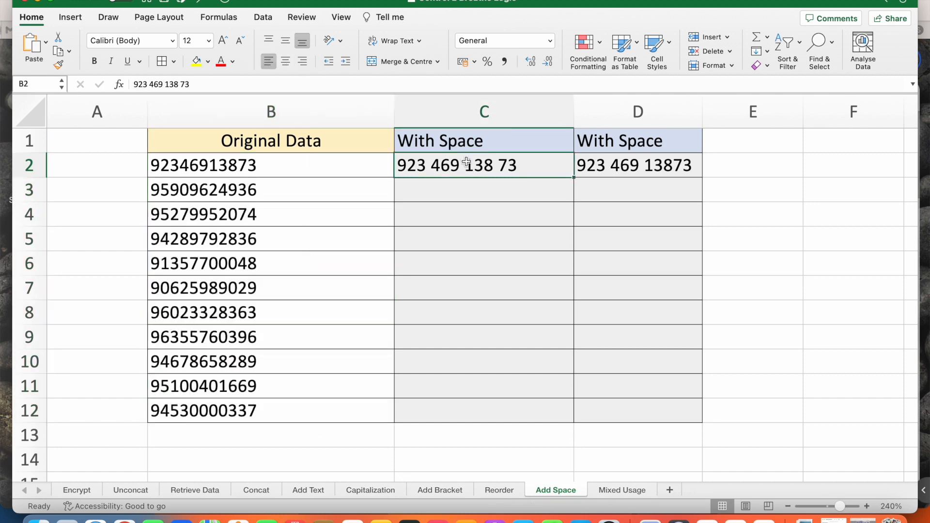
click(623, 166)
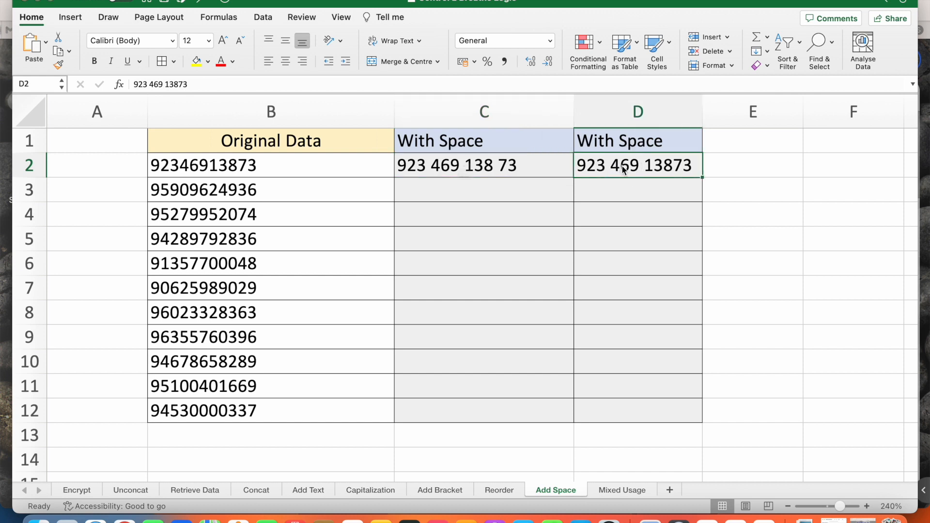
key(ctrl+e)
click(507, 256)
click(620, 191)
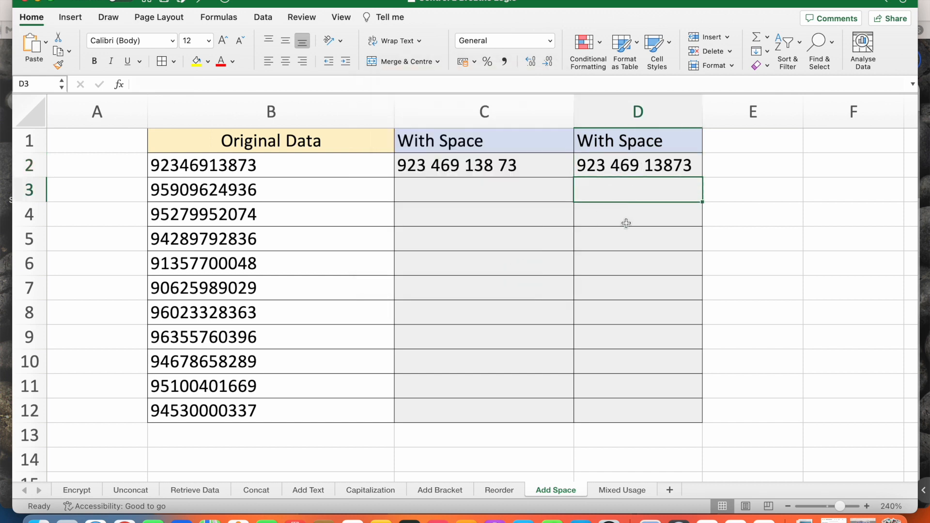
click(619, 490)
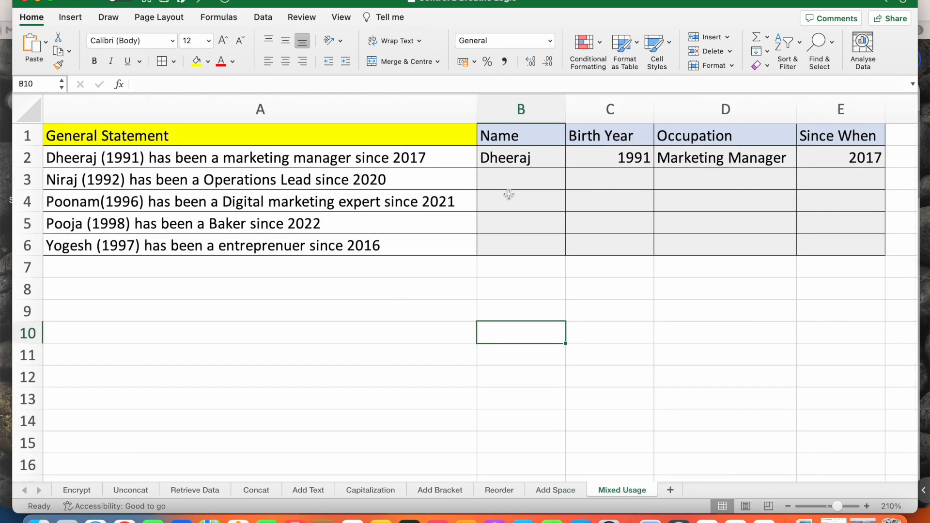
Step: Flash-fill the Name, Birth Year, Occupation and Since When columns from the statements
click(515, 176)
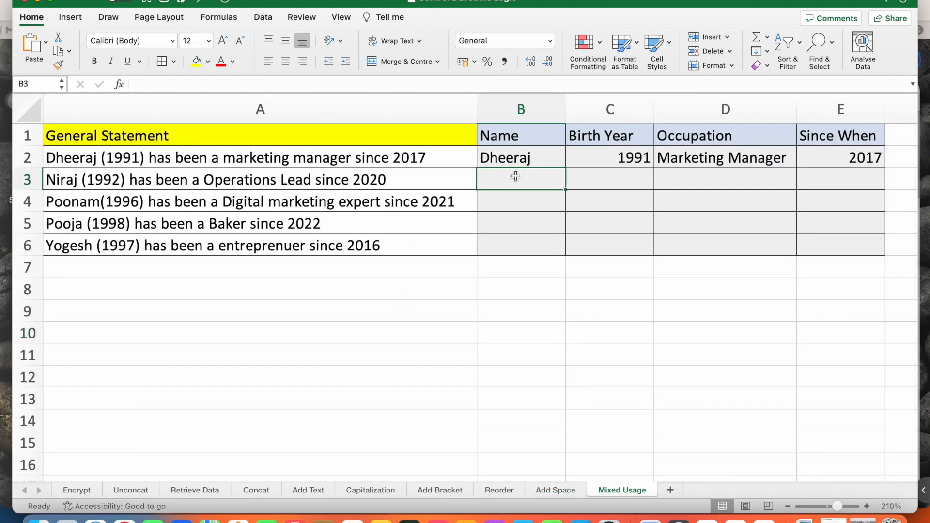
key(ctrl+e)
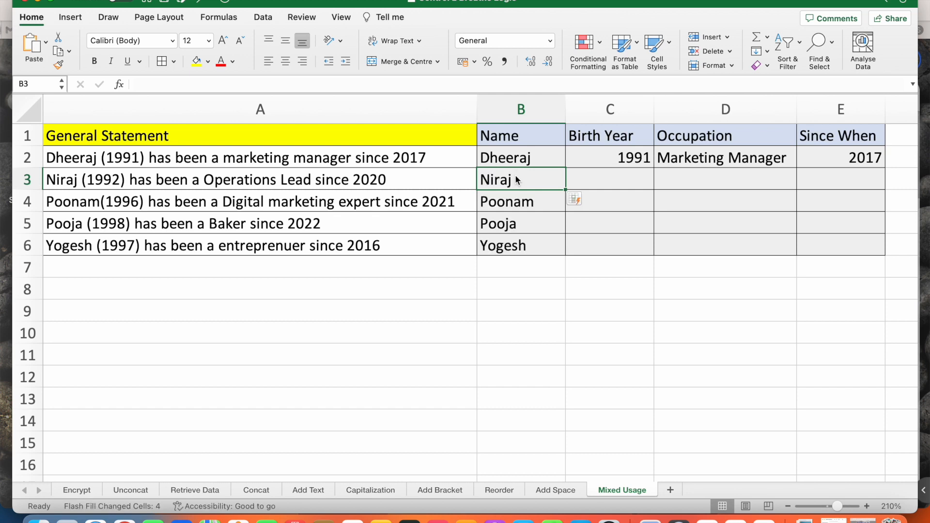
key(Right)
key(ctrl+e)
key(Right)
key(ctrl+e)
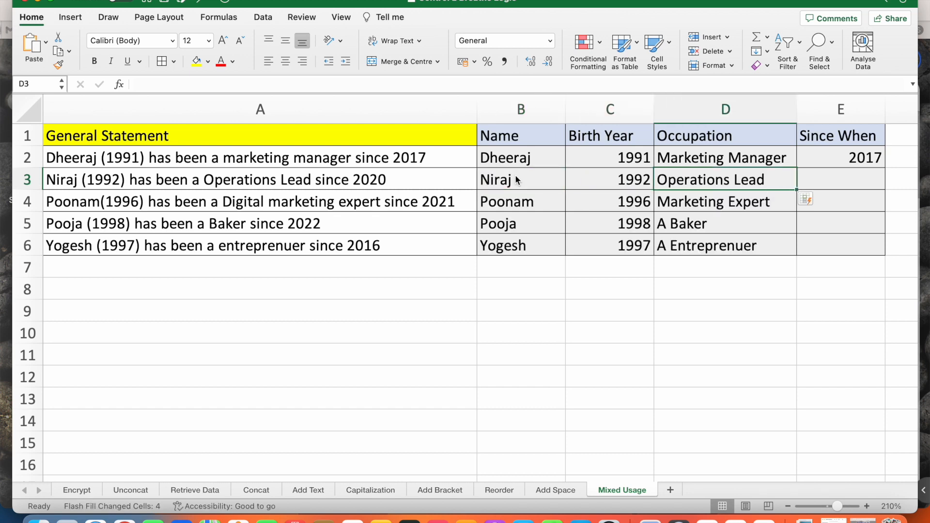
key(Right)
key(ctrl+e)
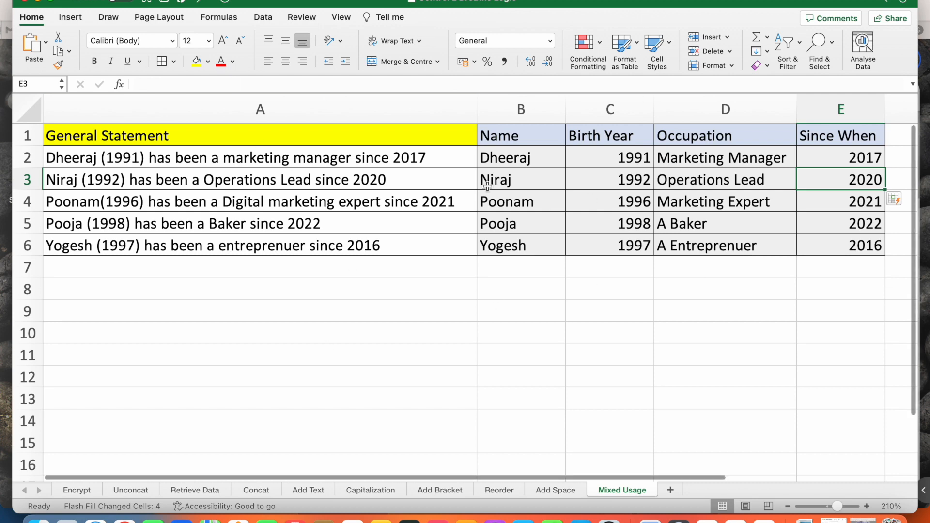
Step: Go back to the Add Space sheet, where column C below the example is still empty
click(555, 491)
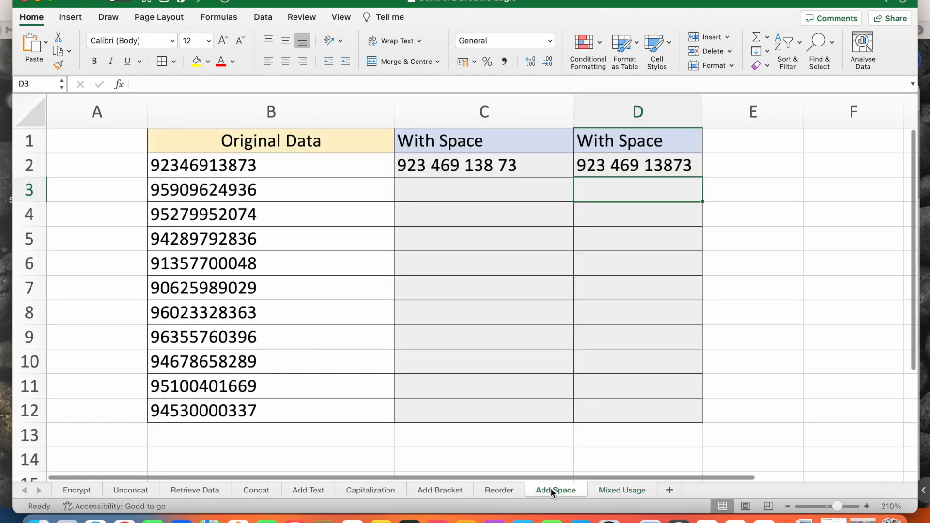
click(468, 187)
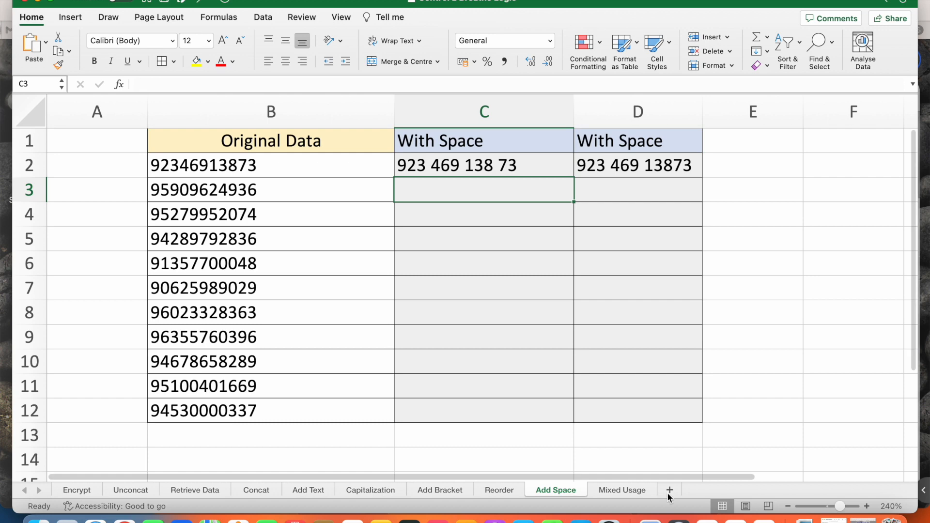
click(619, 491)
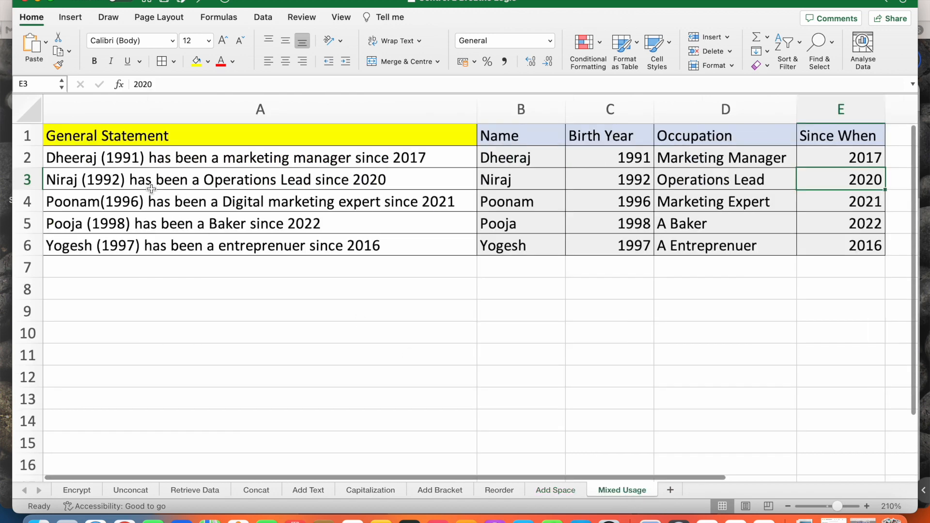
click(557, 489)
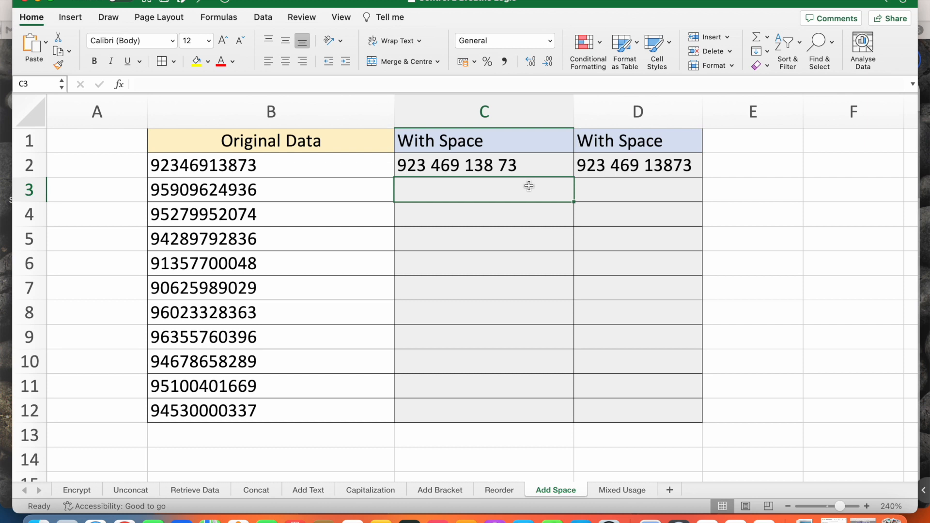
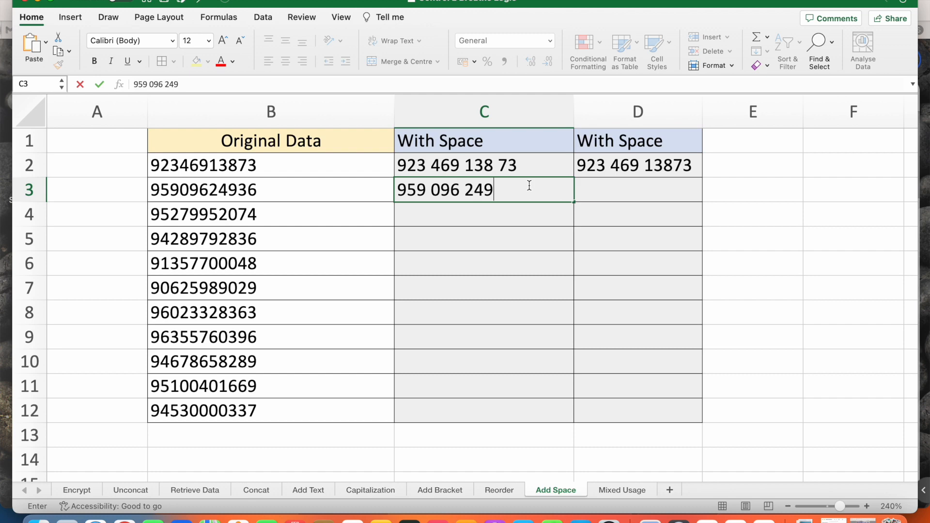
key(Return)
key(ctrl+e)
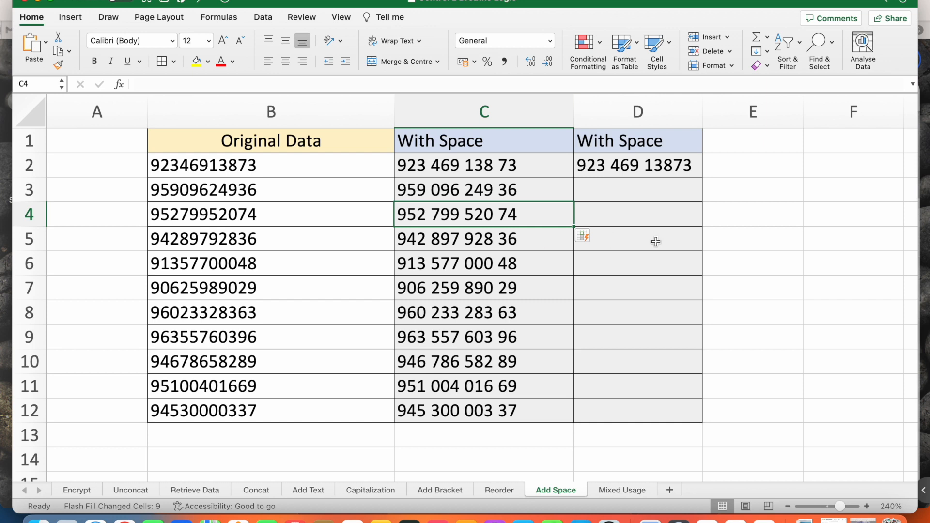
click(636, 201)
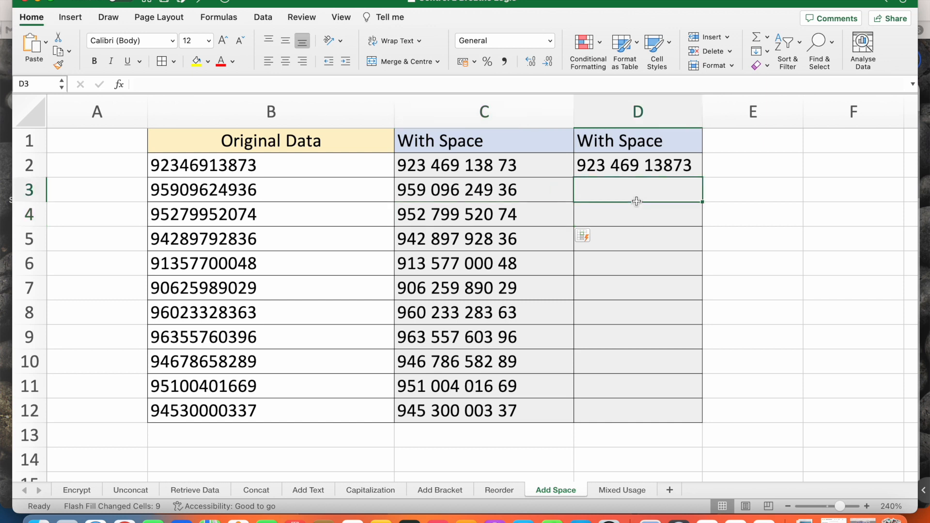
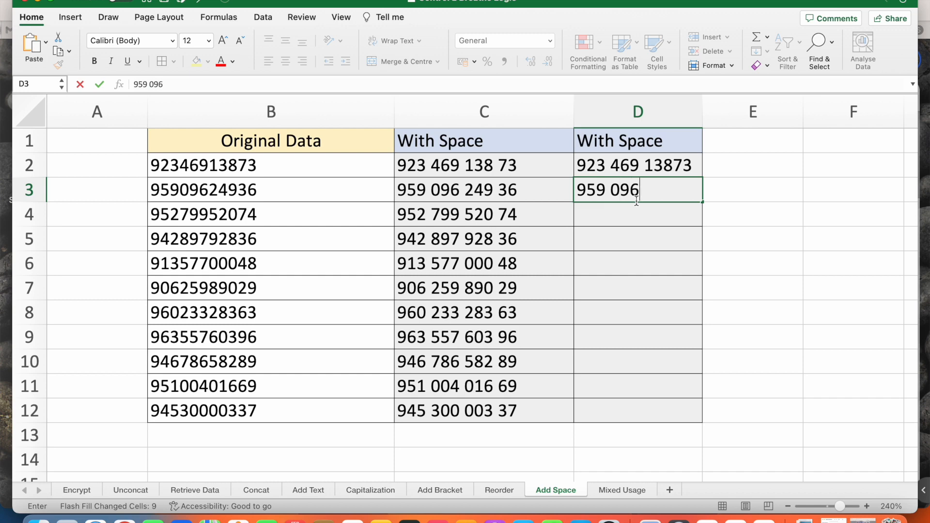
key(Return)
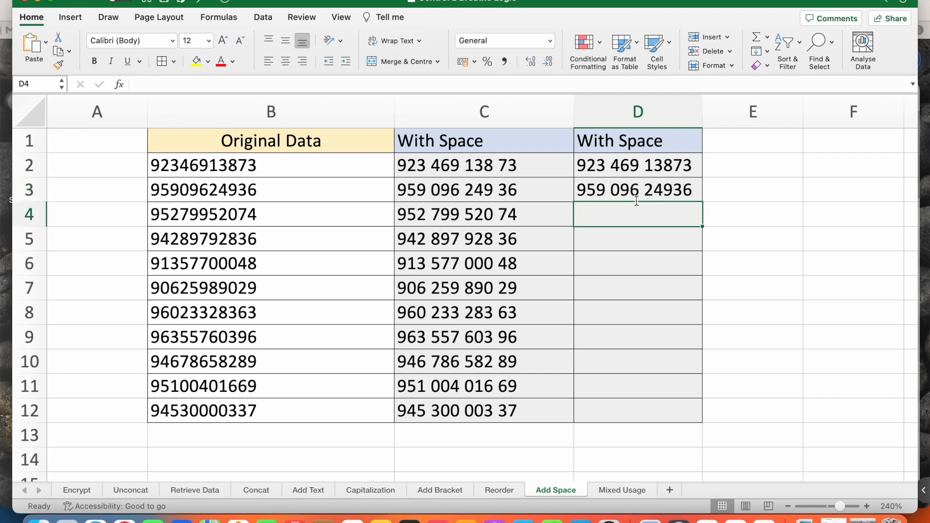
key(ctrl+e)
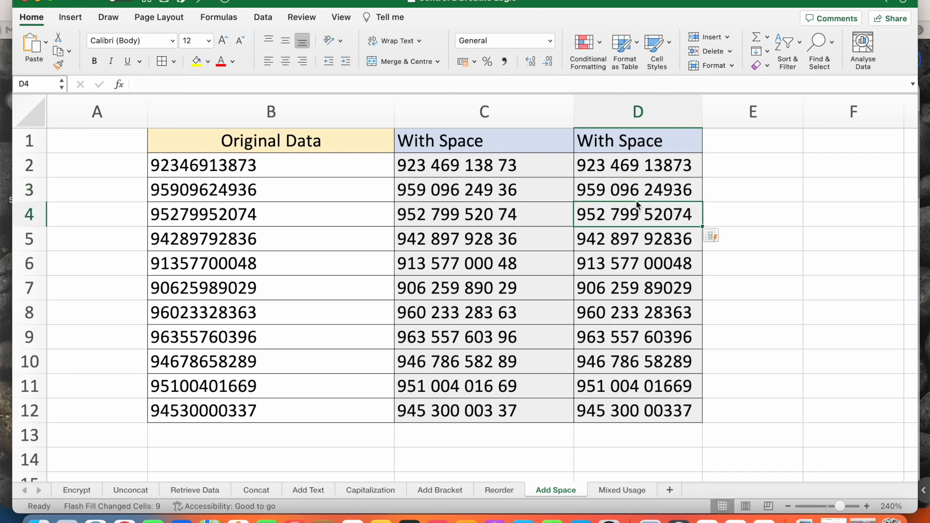